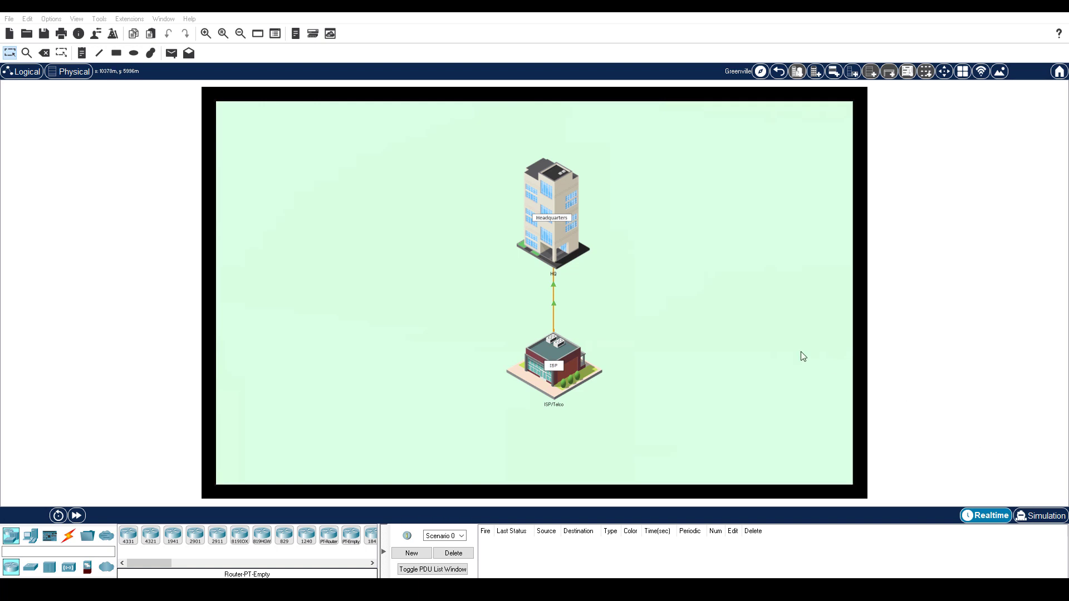
- Peek at the HQ cloud in Logical view, then pin the PT Activity window on top and move it down-left
click(22, 71)
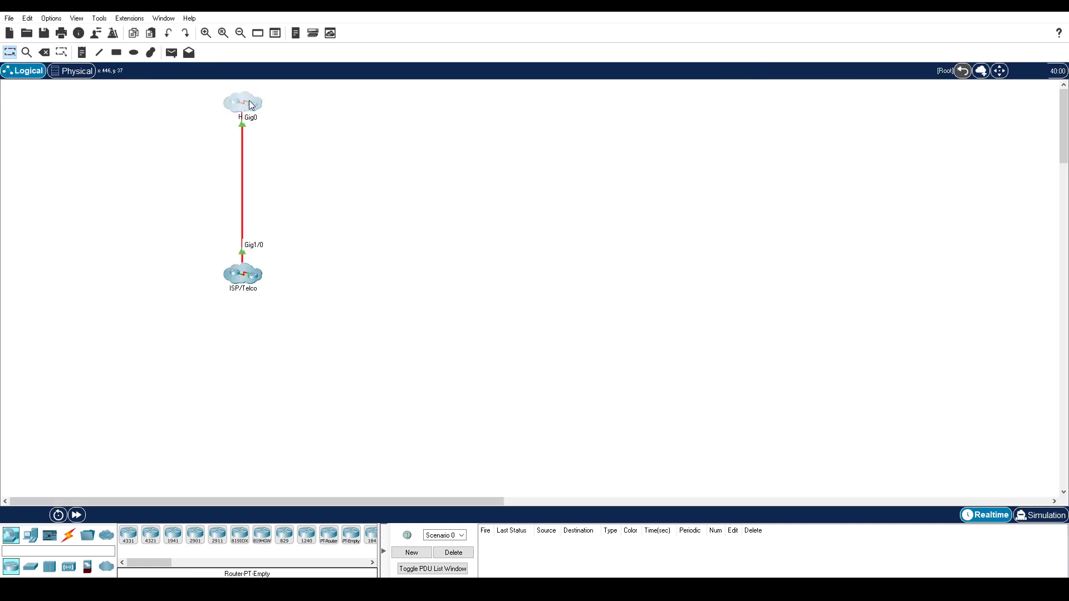
double_click(248, 101)
click(71, 71)
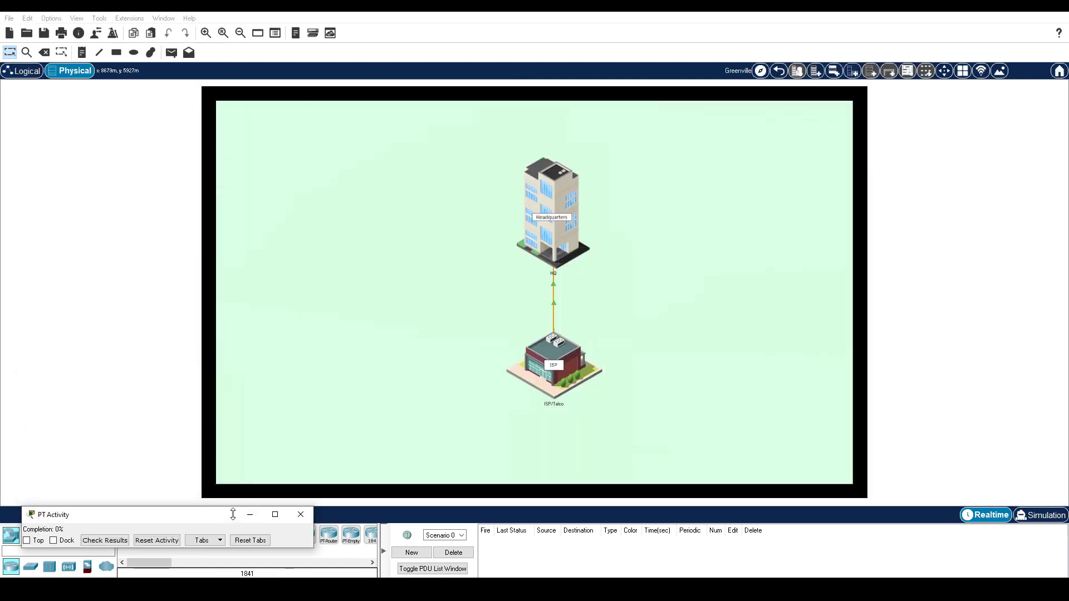
click(27, 540)
drag(125, 520, 114, 538)
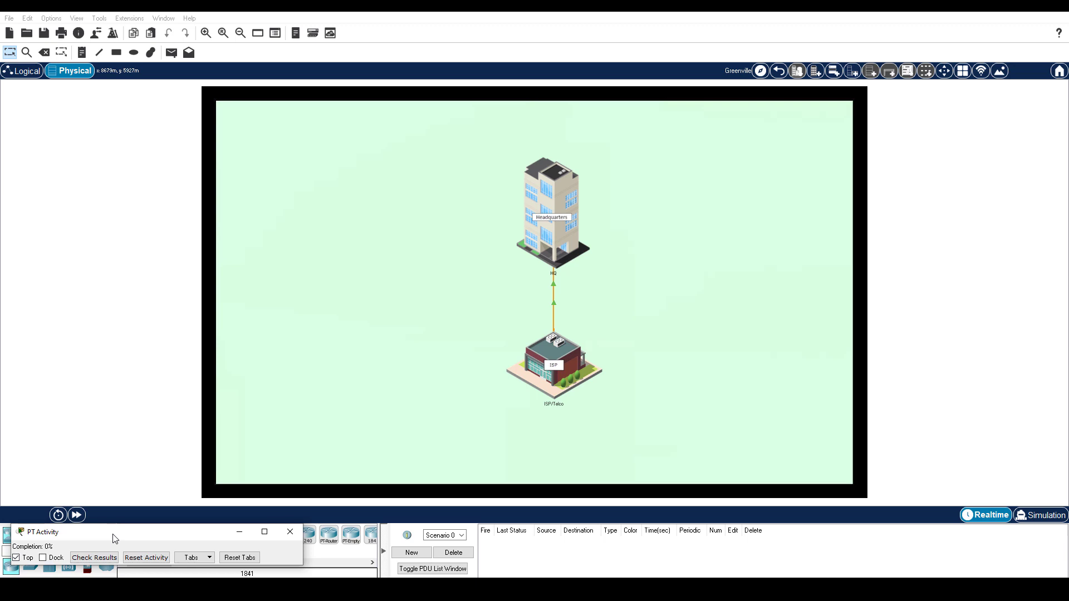
- Go into the Headquarters building and enter its wiring closet
click(354, 283)
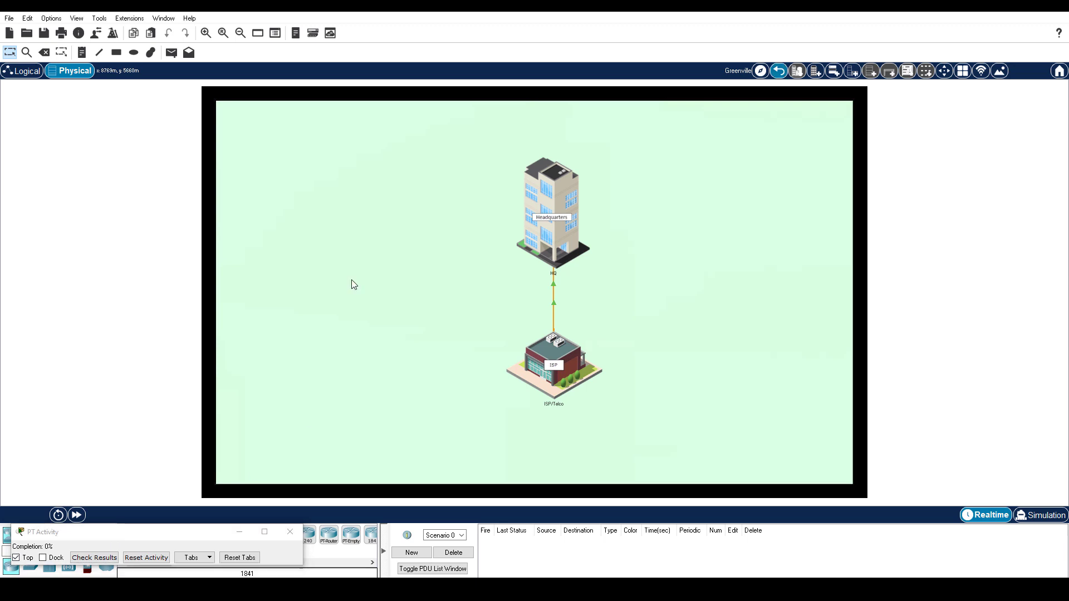
click(559, 222)
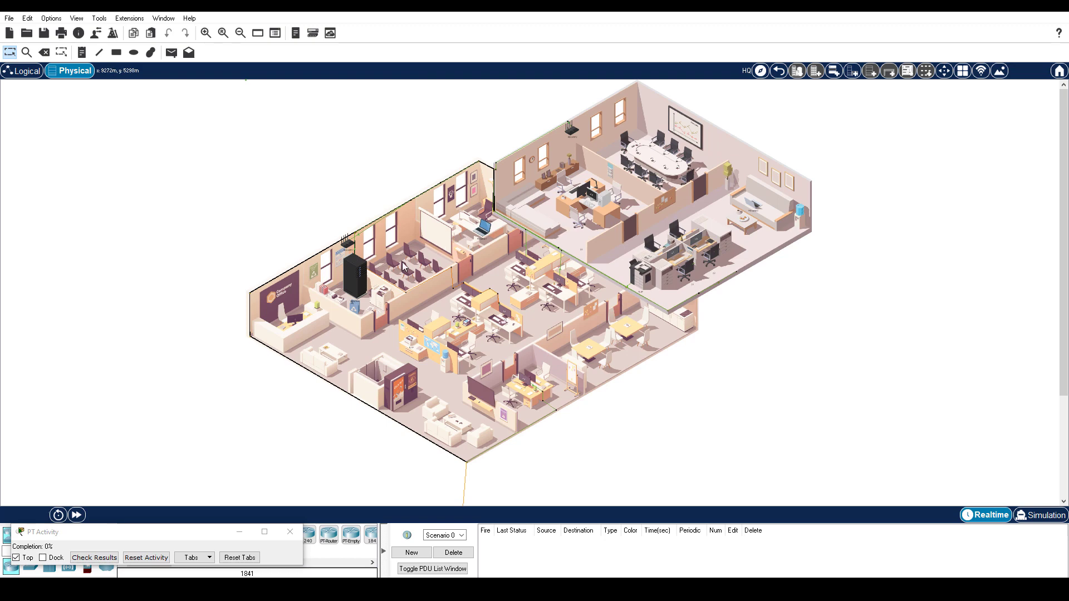
click(364, 285)
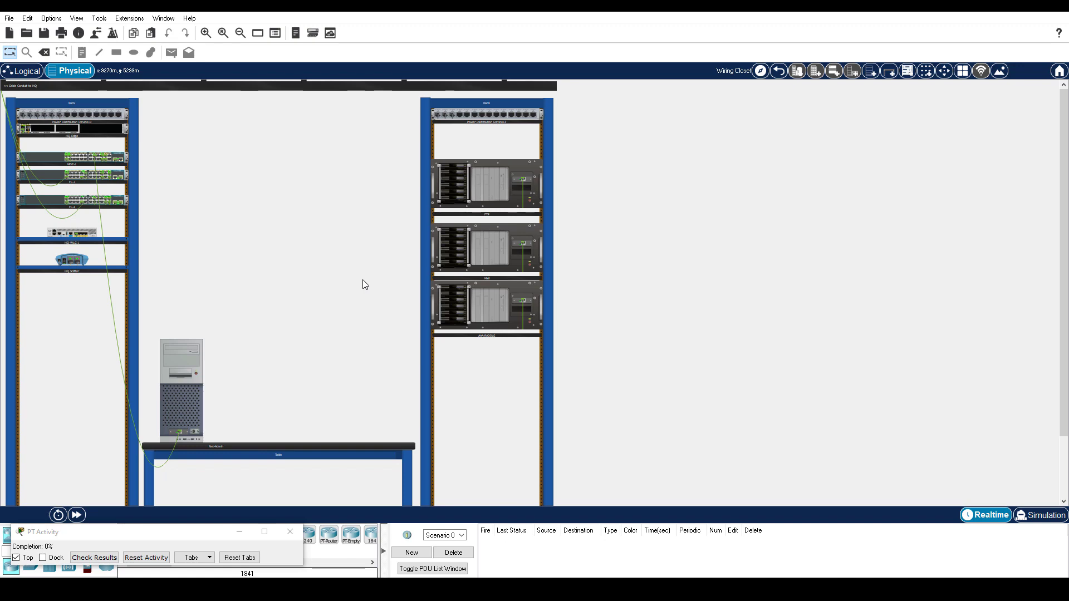
- Turn the AAA service on for the AAA-RADIUS server
click(497, 316)
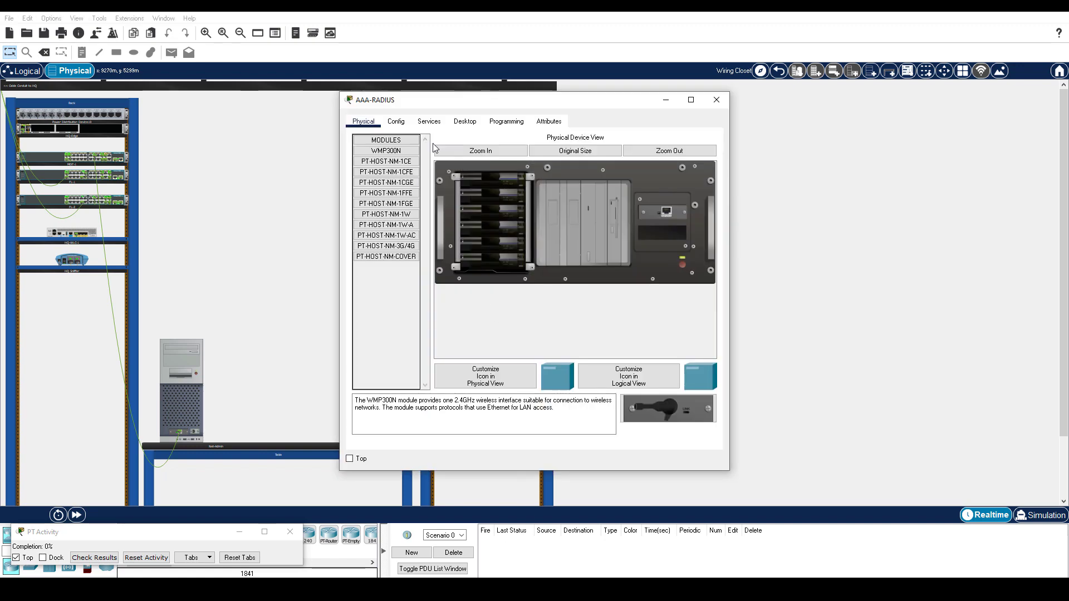
click(429, 121)
click(385, 216)
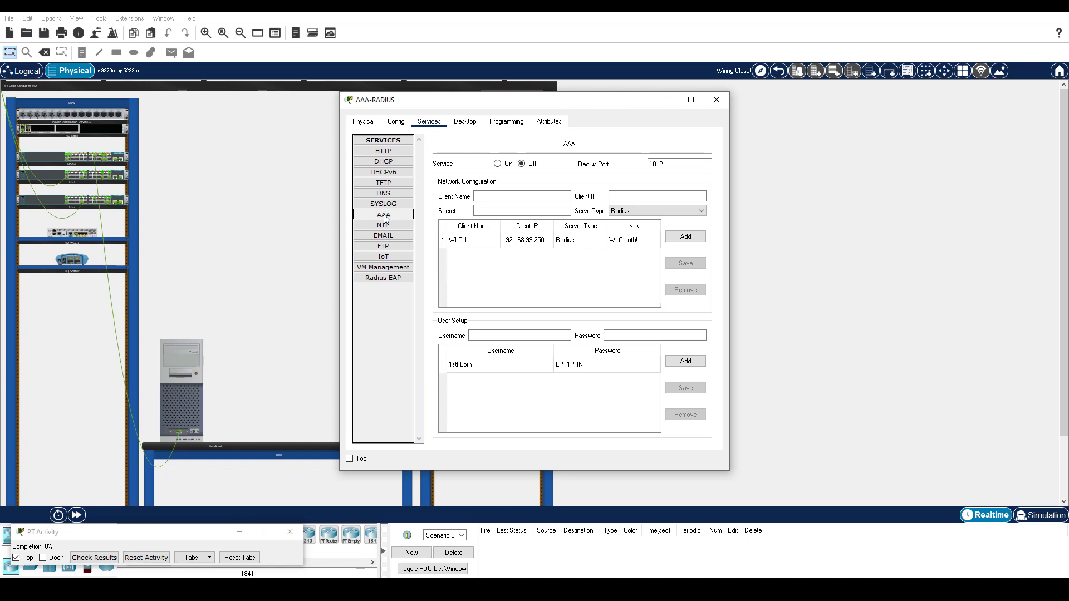
click(497, 163)
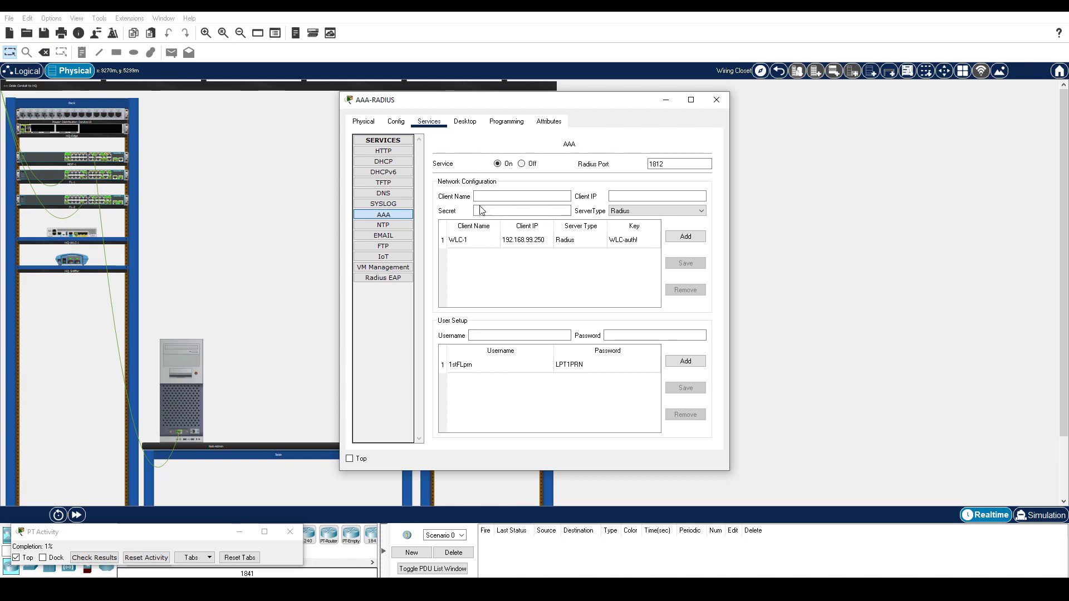
- Add AAA user accounts user1 and user2, each with its password
click(490, 335)
text(user1)
key(Tab)
text(PASSuser1!)
click(685, 361)
click(471, 335)
text(user2)
key(Tab)
text(PASSuser2!)
click(699, 363)
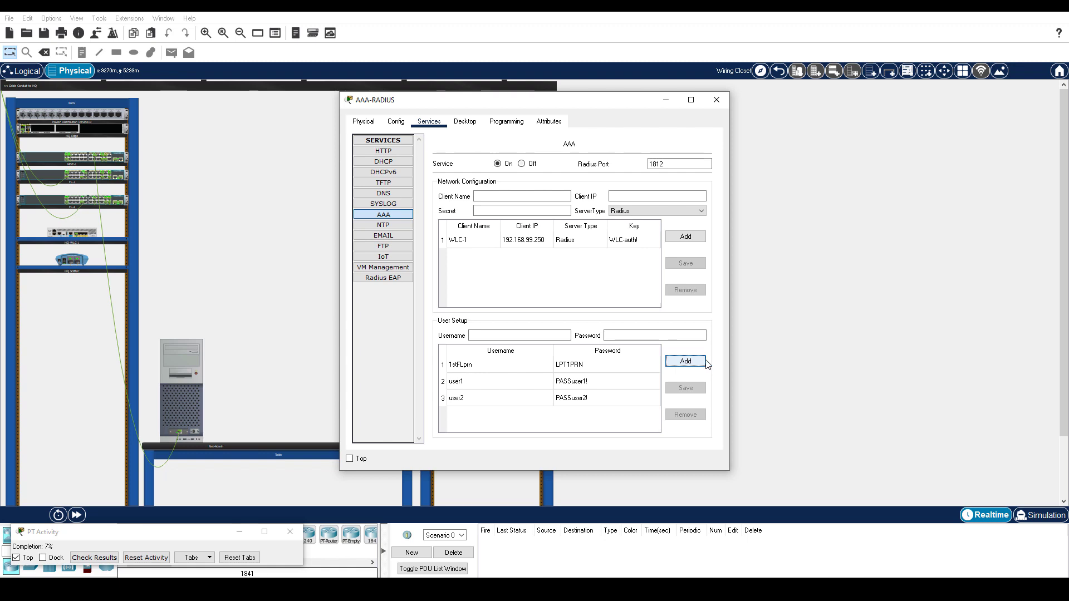
- From the HQ floor plan, open HQ-Laptop-1's Wireless0 configuration
click(779, 71)
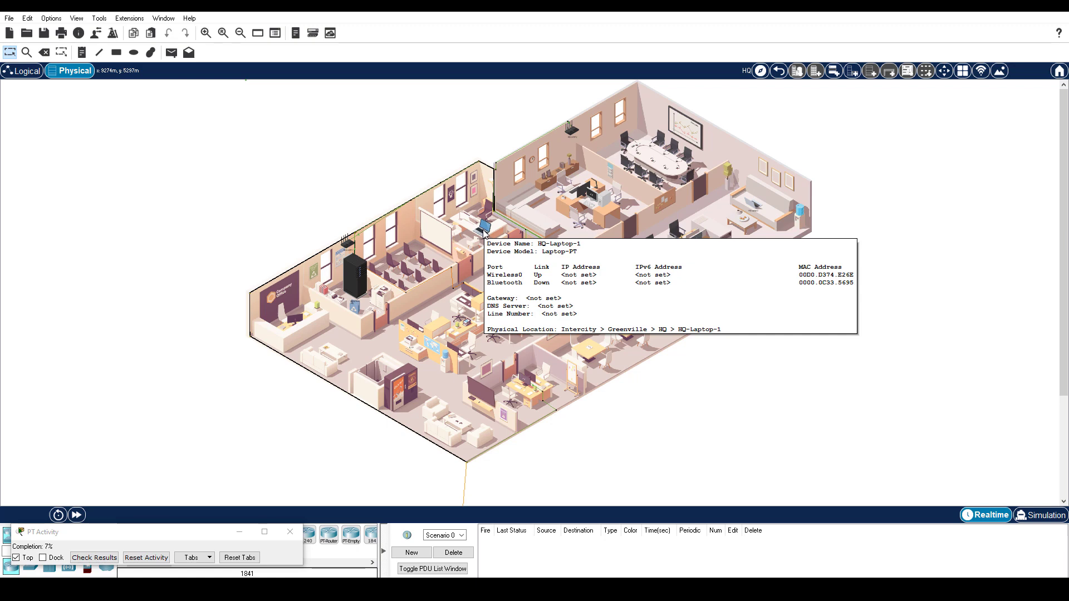
click(483, 230)
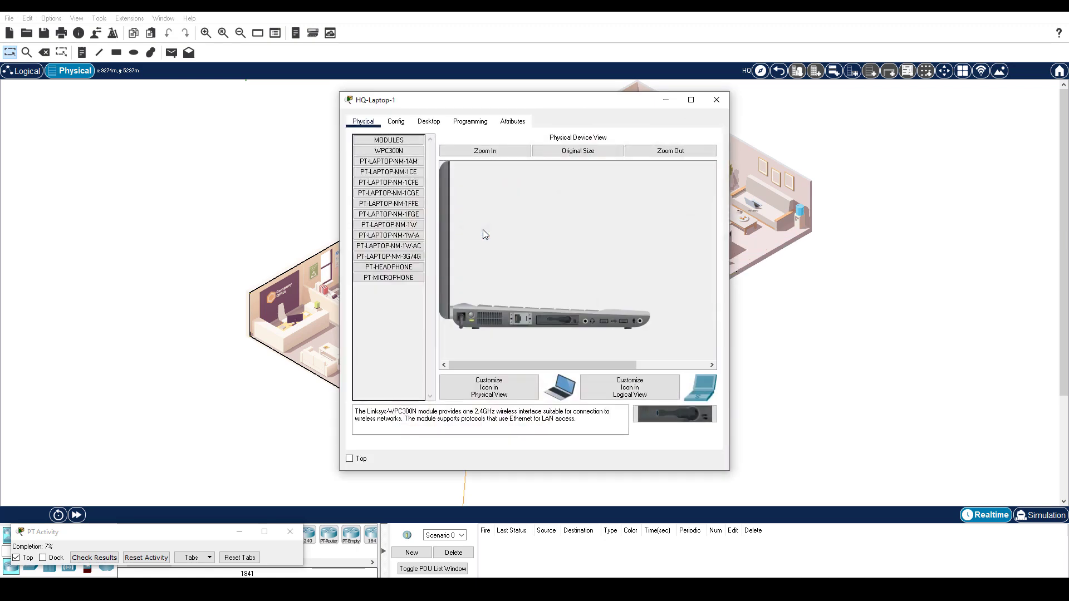
click(395, 122)
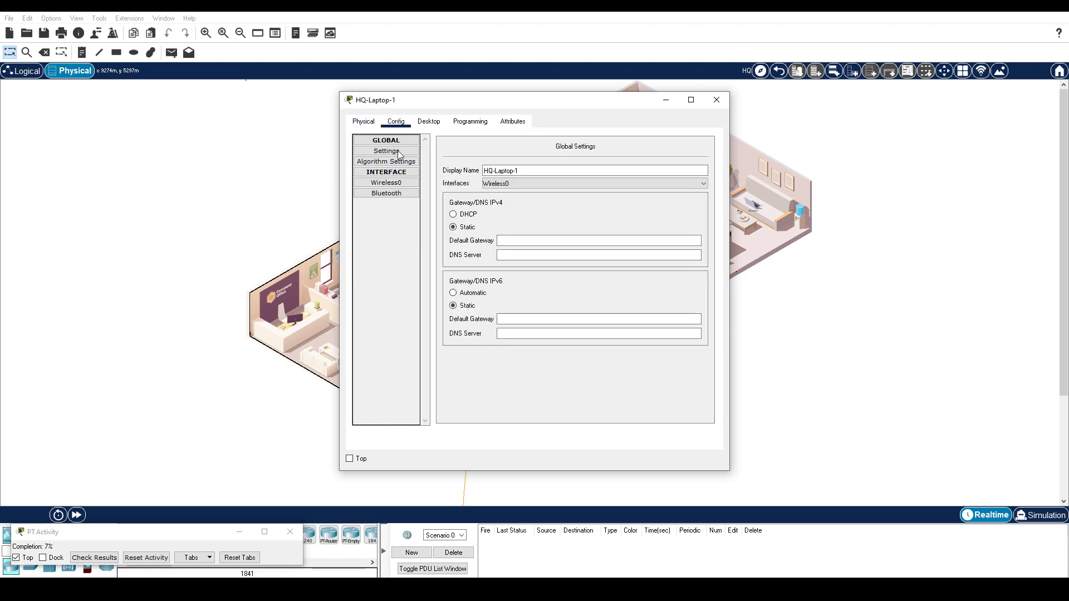
click(401, 183)
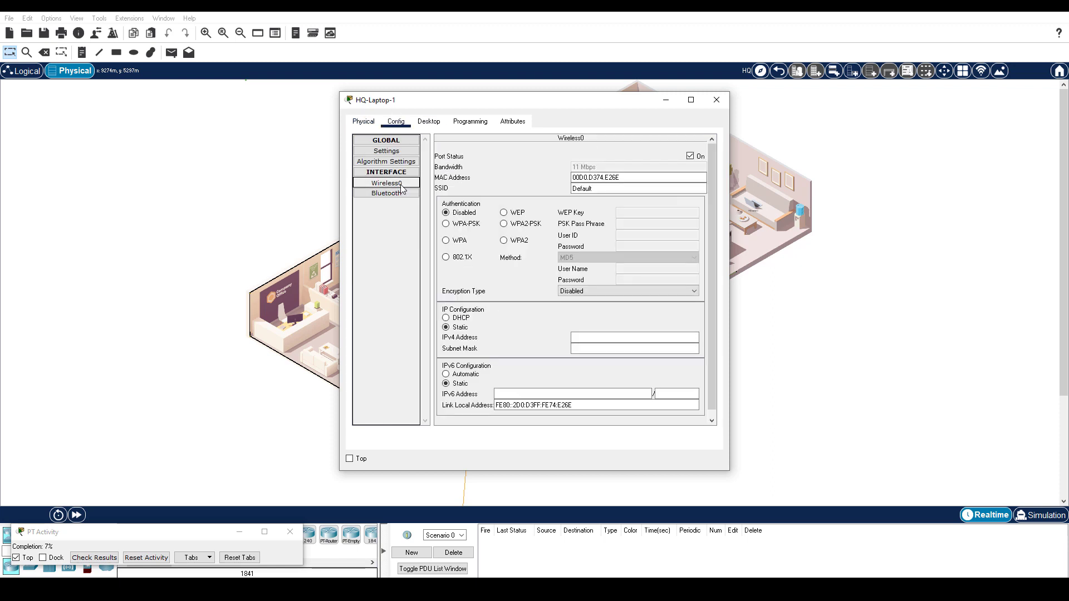
- Set SSID HQ-INT with WPA2, user ID user1 and its password, and DHCP addressing
click(591, 190)
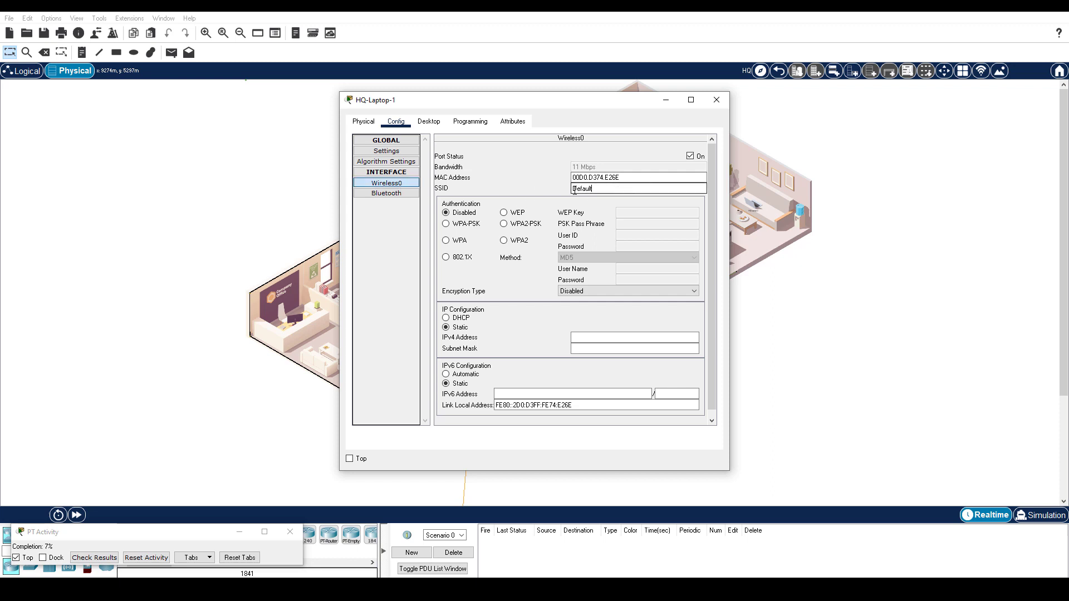
key(ctrl+a)
text(HQ-INT)
click(504, 243)
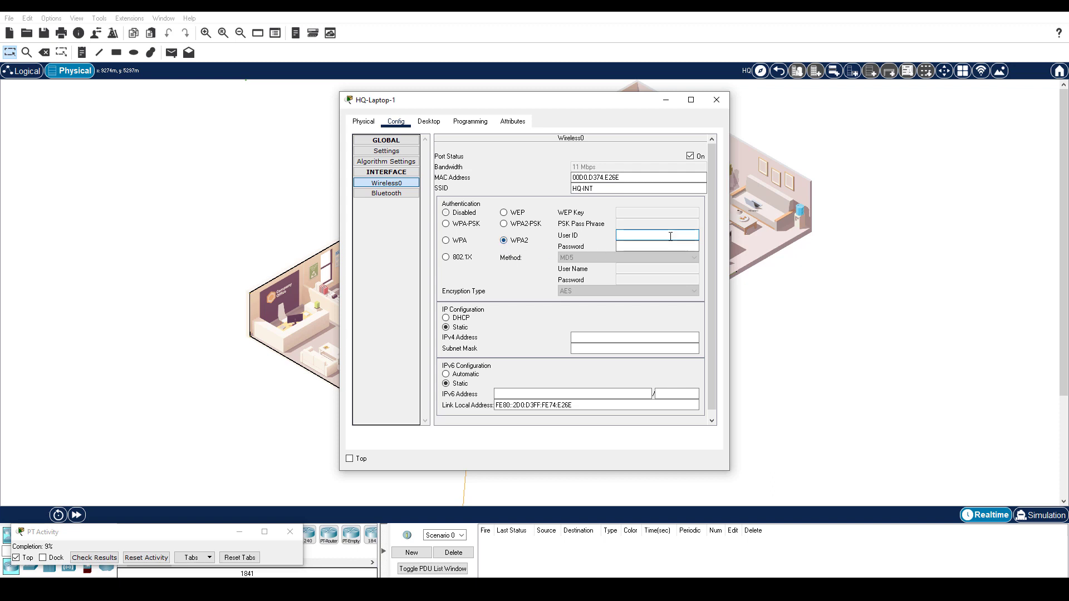
text(user1)
key(Tab)
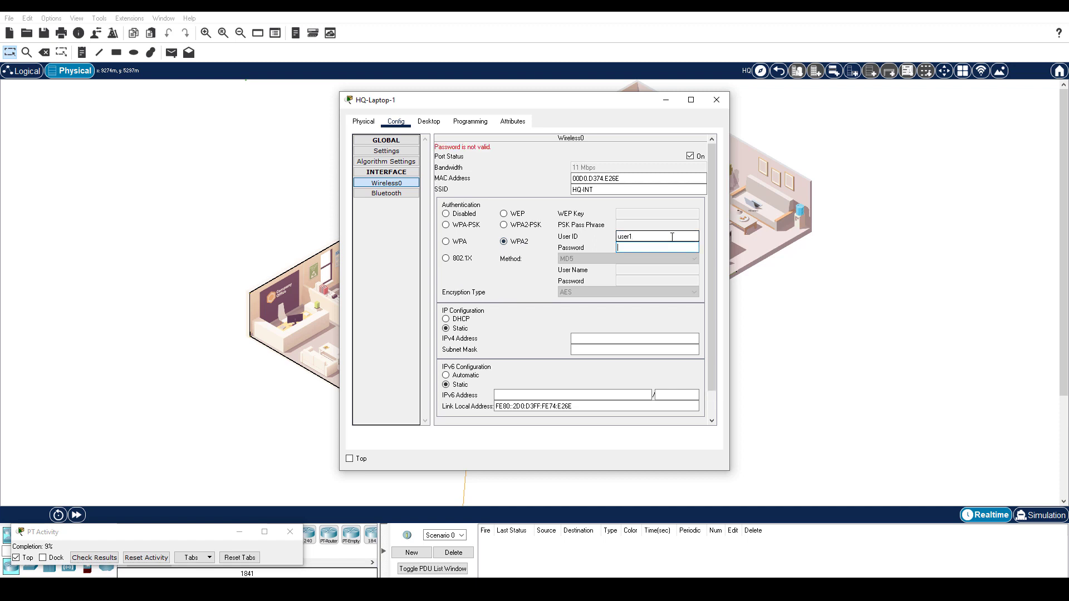
text(PASSuser1!)
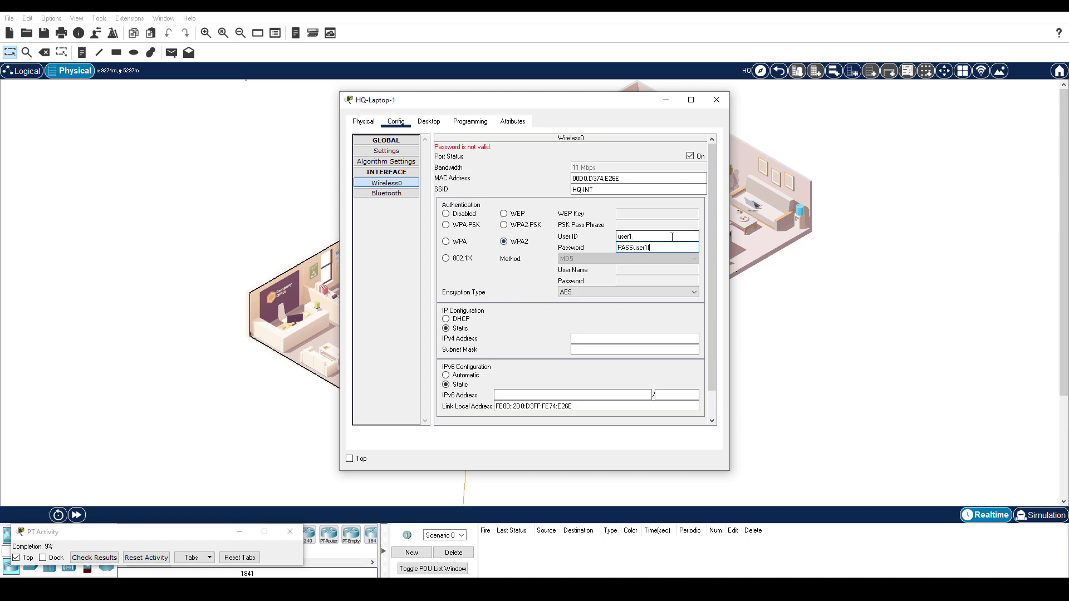
key(Tab)
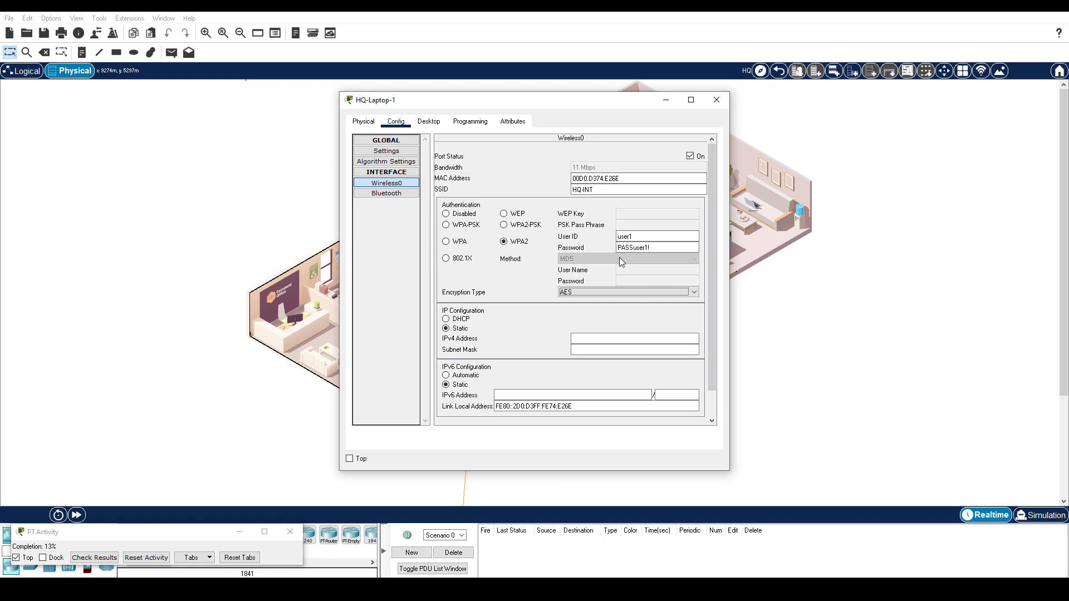
click(462, 321)
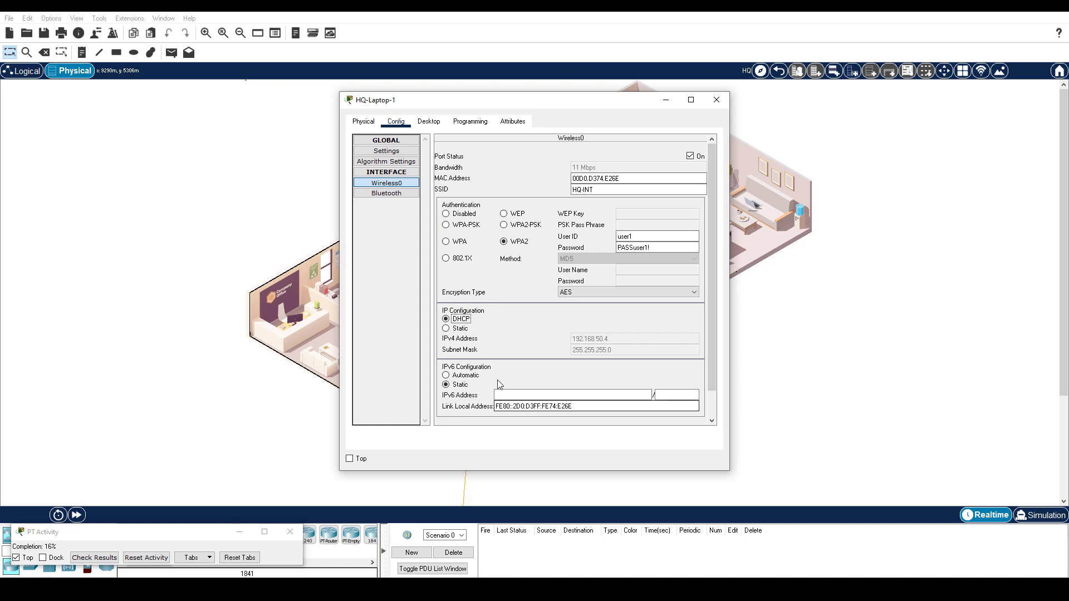
- Close HQ-Laptop-1's window and open HQ-Laptop-2's configuration pages
click(800, 278)
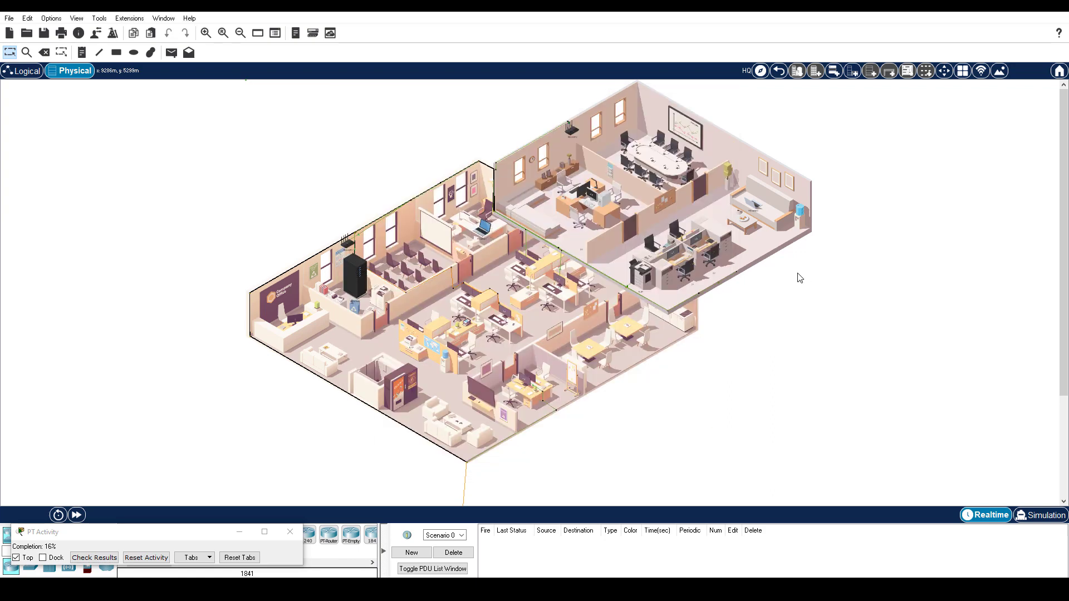
click(751, 207)
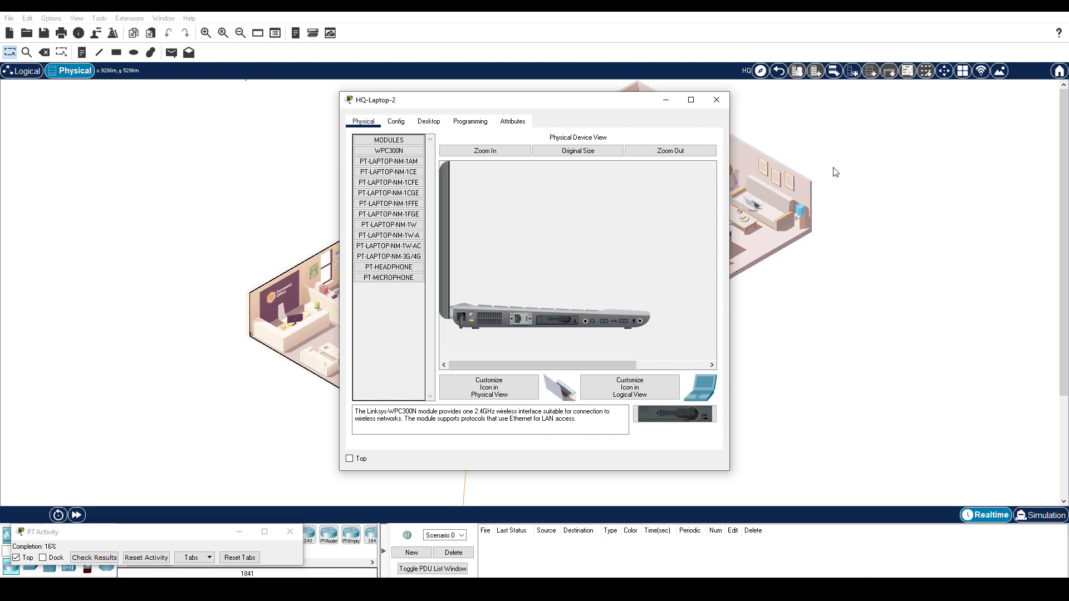
click(396, 122)
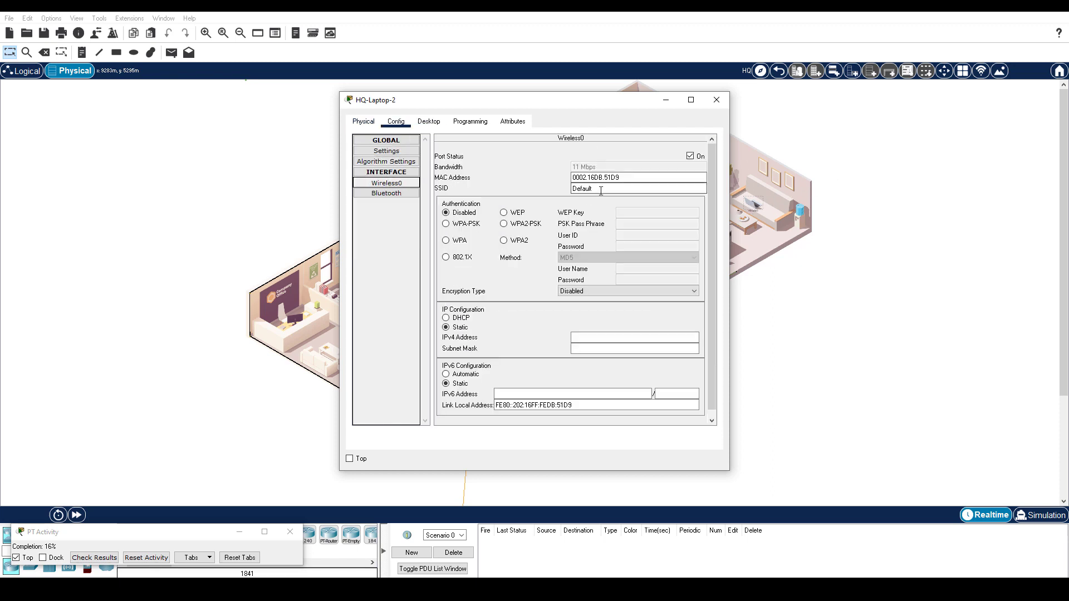
- Set SSID HQ-INT with WPA2, user ID user2 and its password, and DHCP addressing
double_click(602, 190)
text(HQ-INT)
click(505, 242)
click(624, 235)
text(user2)
key(Tab)
text(PASSus)
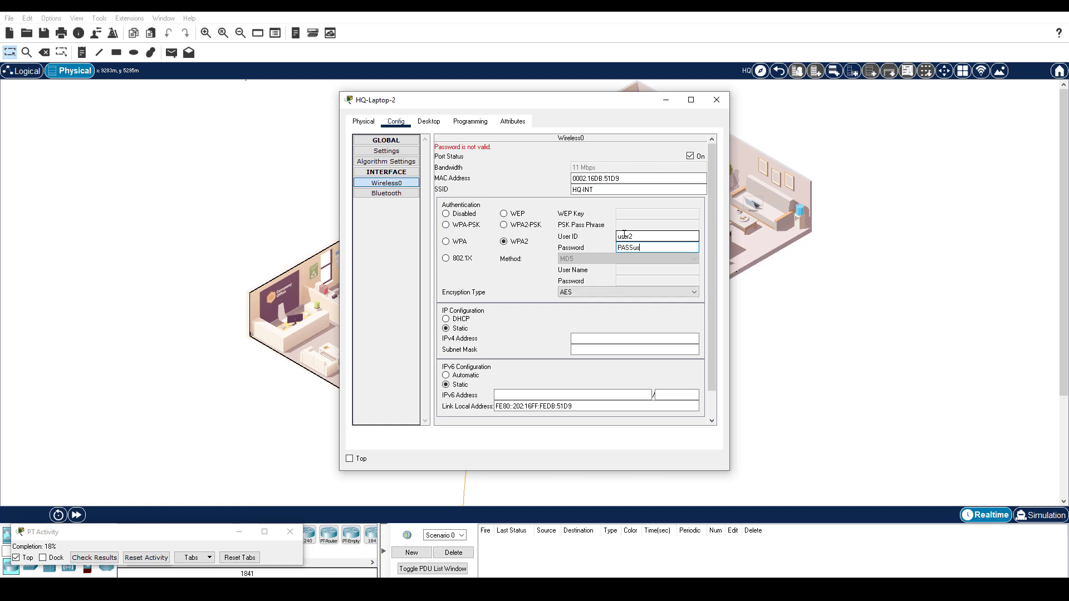
text(er2!)
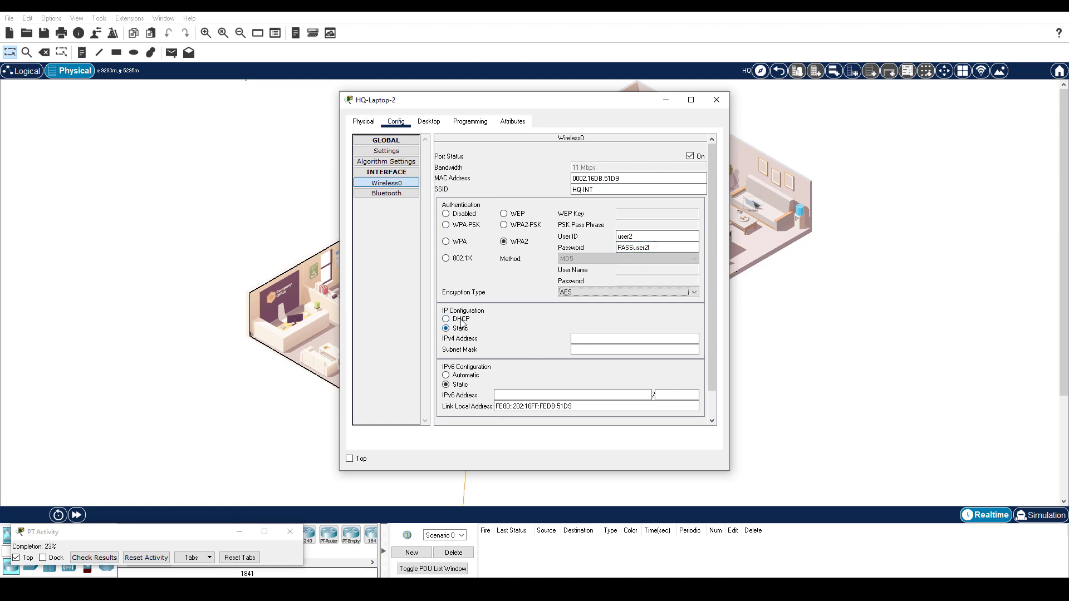
click(461, 319)
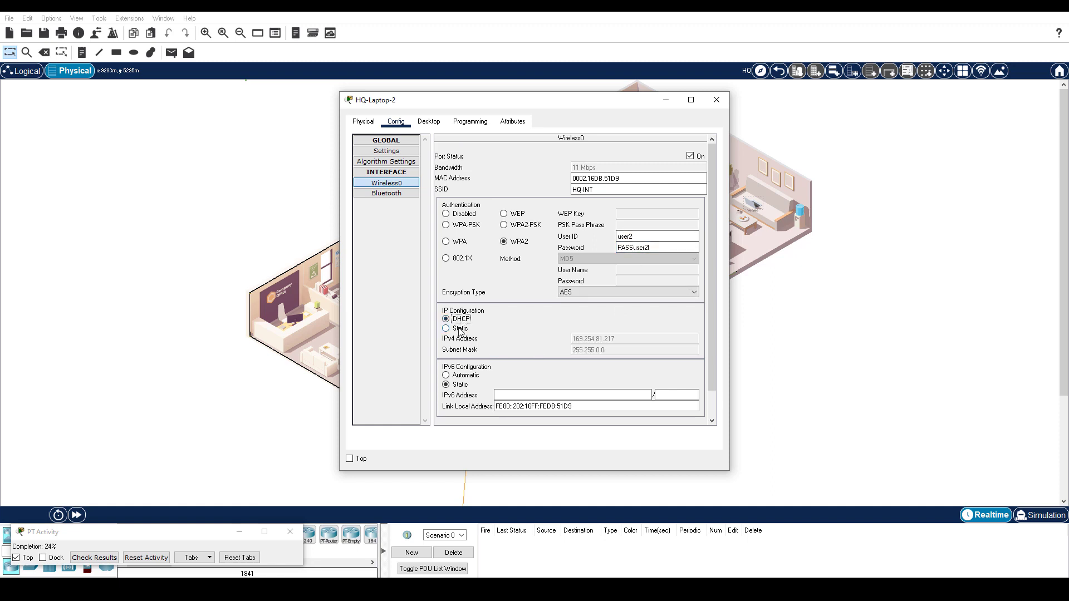
click(446, 328)
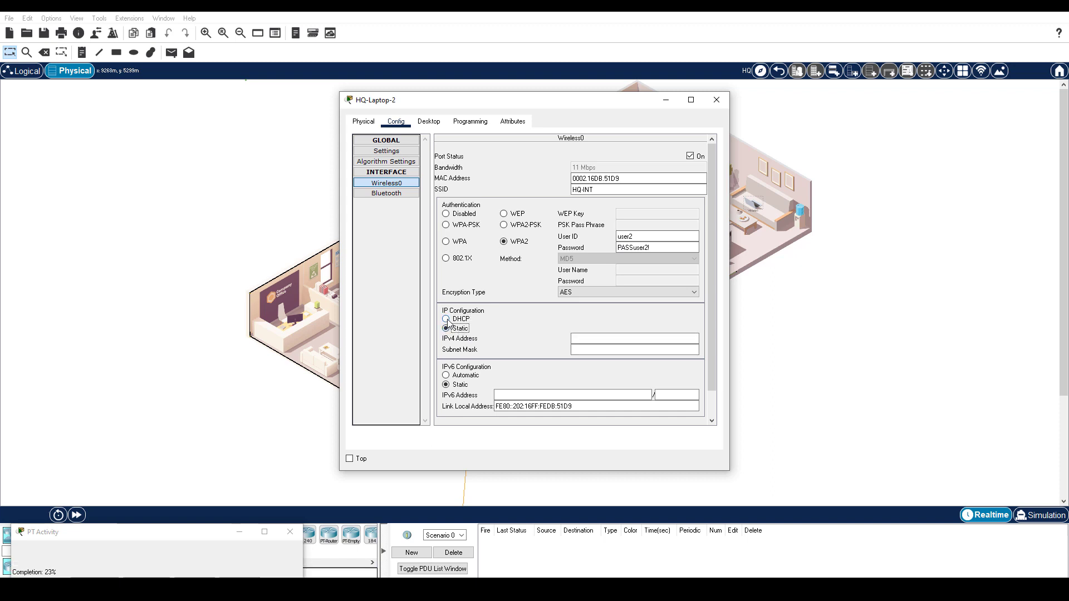
click(447, 320)
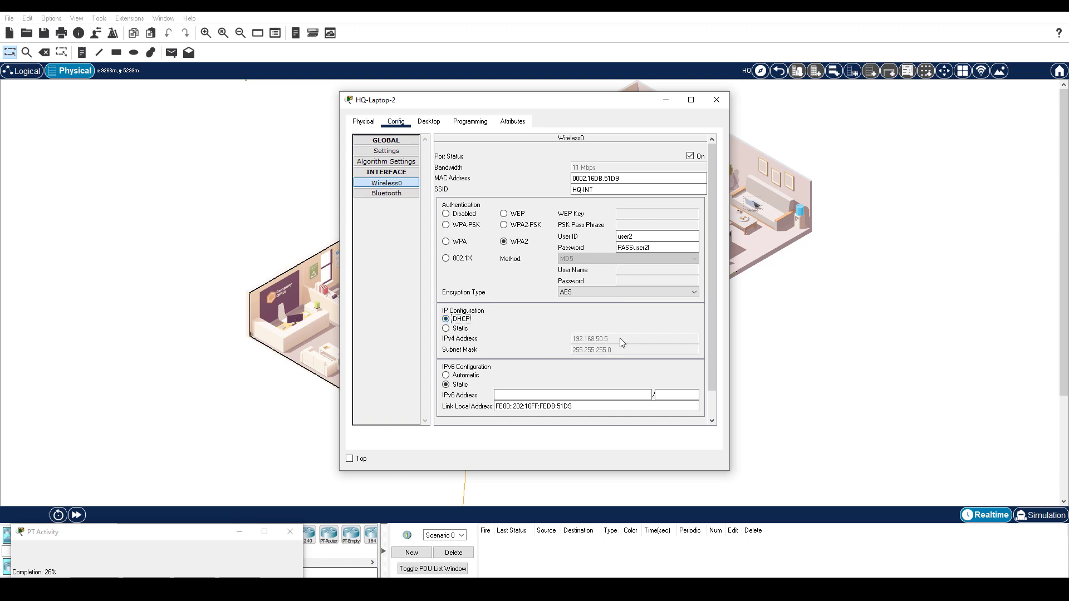
key(alt+F4)
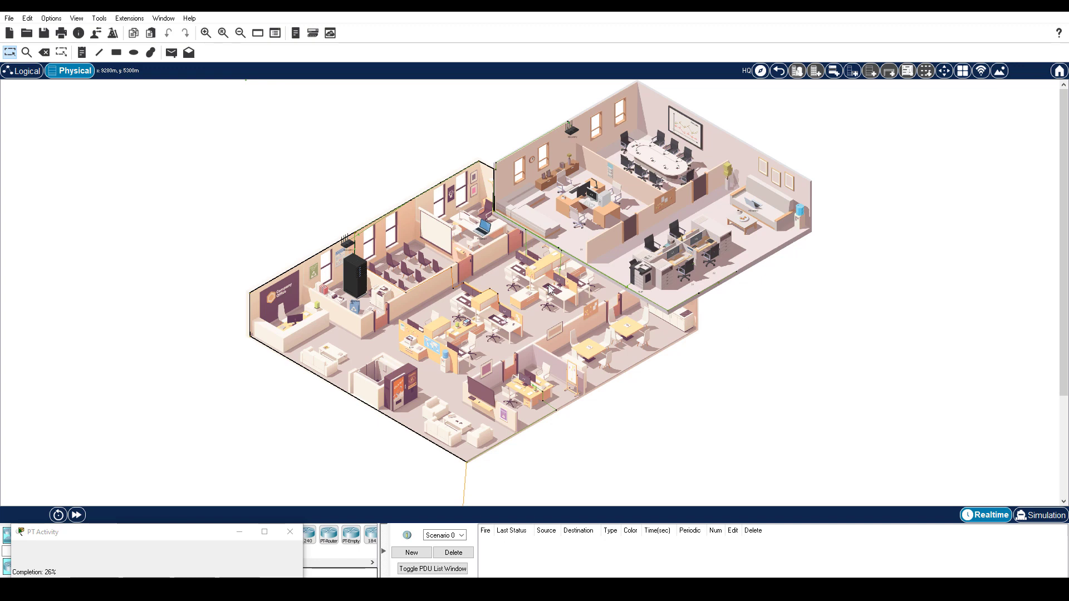
- Open the wiring closet Mail server's EMAIL service settings
click(359, 278)
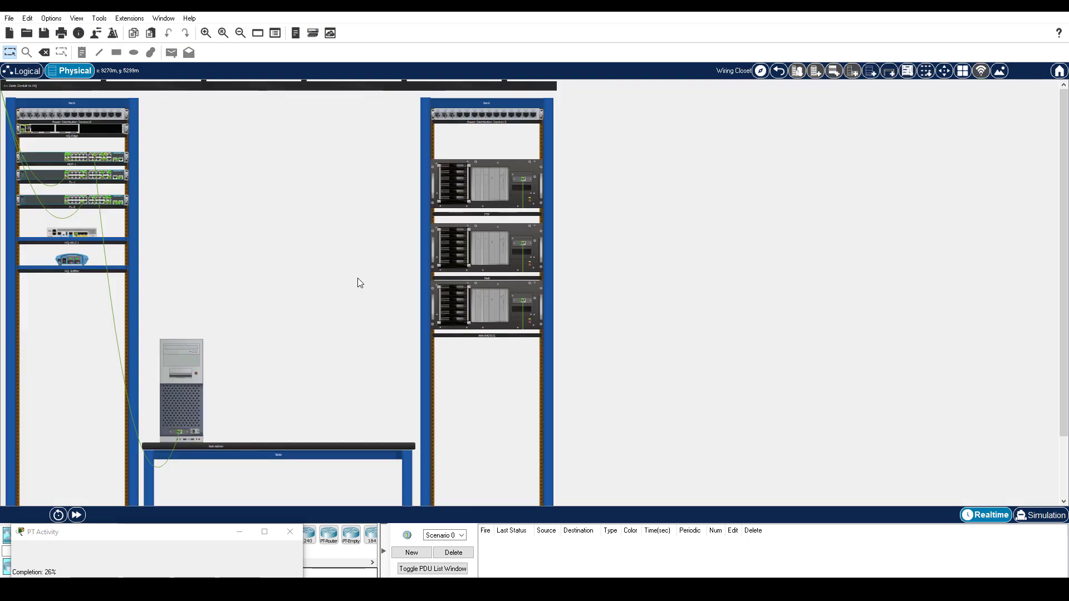
click(474, 256)
click(429, 121)
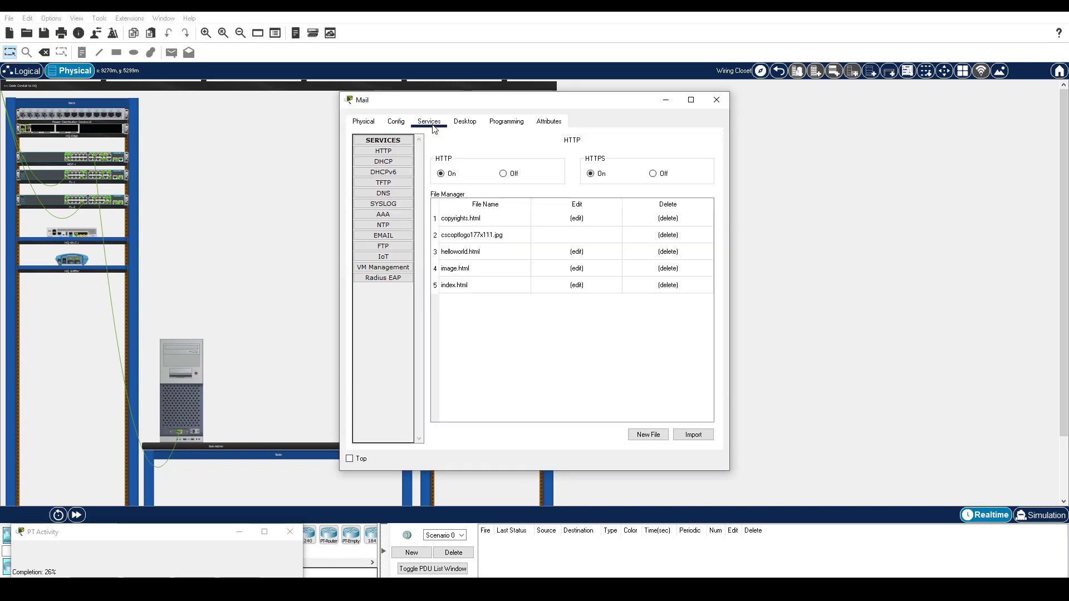
click(378, 240)
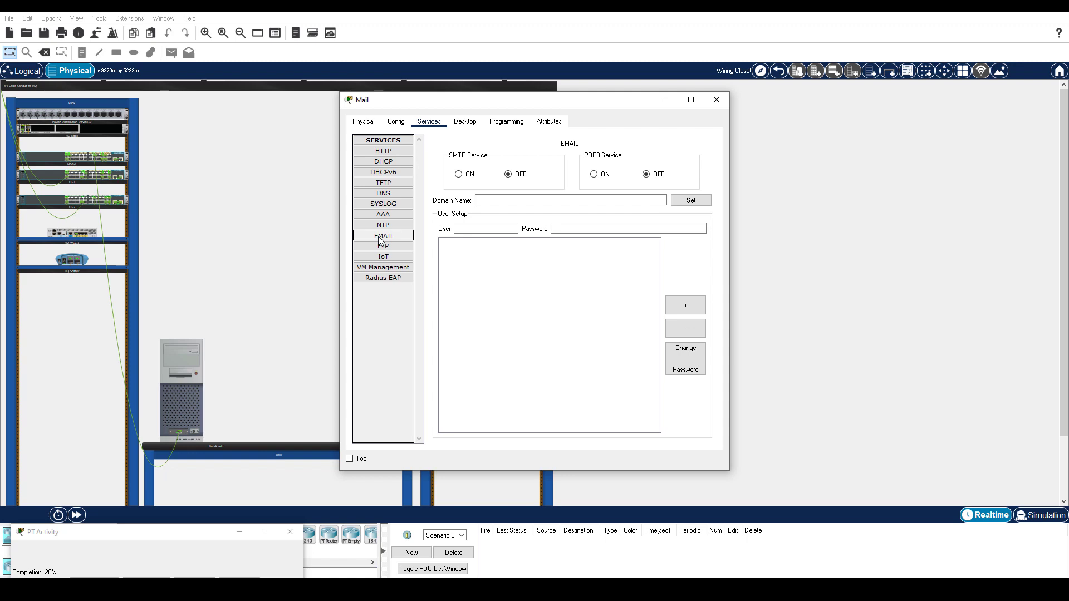
- Turn SMTP and POP3 on and set the mail domain to mail.cyberhq.com
click(459, 174)
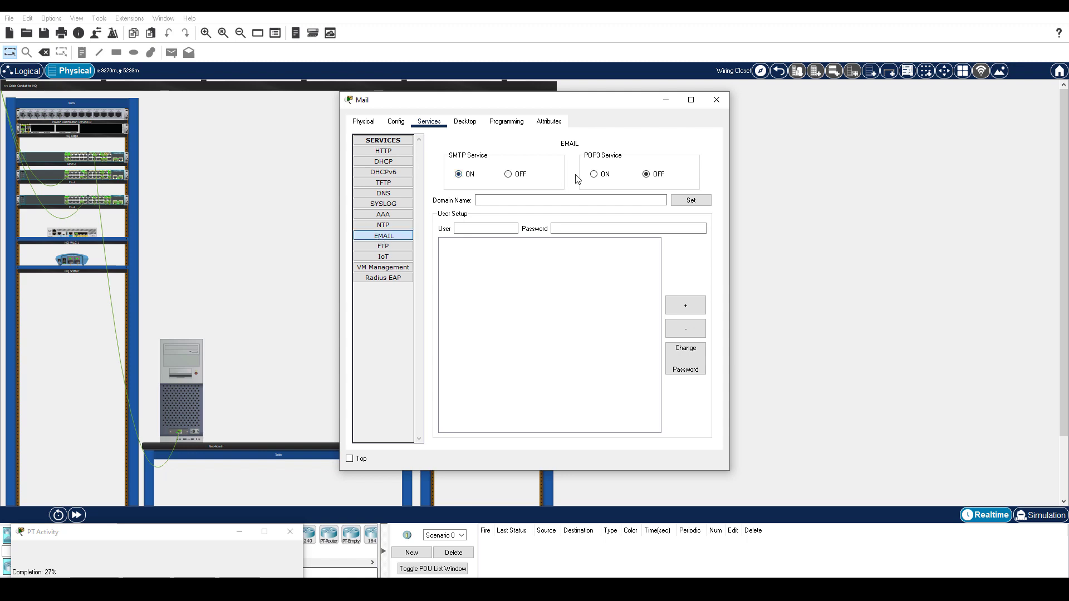
click(594, 176)
click(527, 204)
text(mail.cyberhq.com)
click(684, 204)
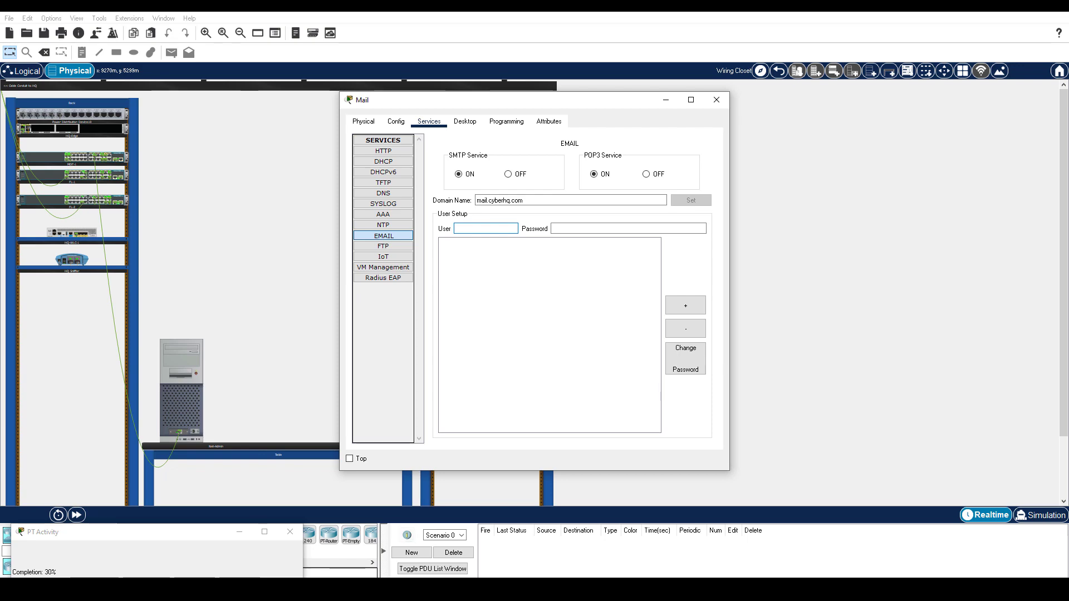
key(alt+Tab)
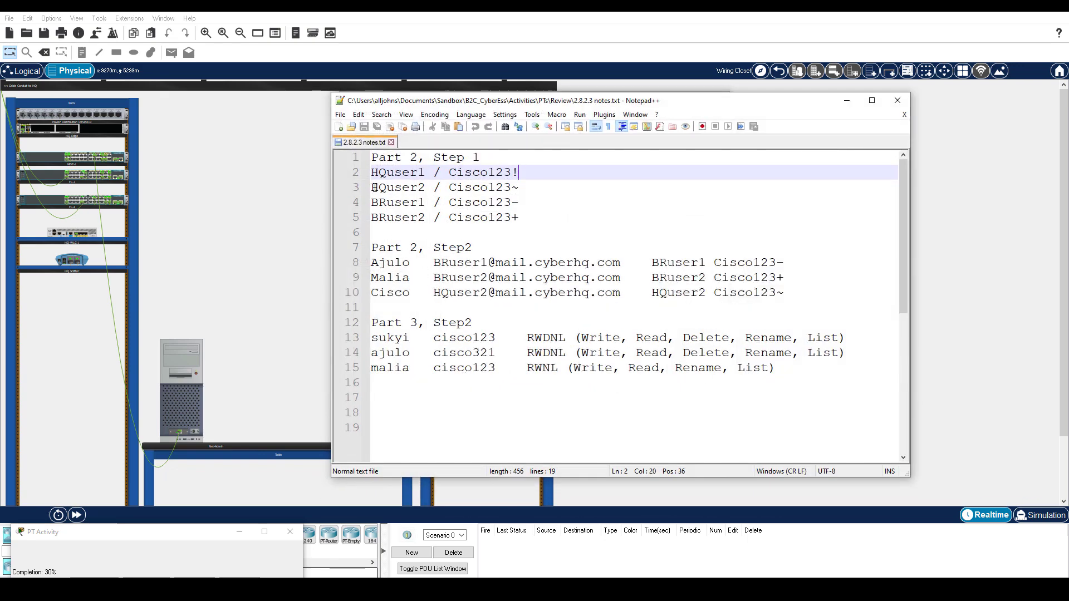
- Add mail accounts HQuser1 and HQuser2 with passwords copied from the notes
double_click(386, 173)
key(ctrl+c)
key(alt+Tab)
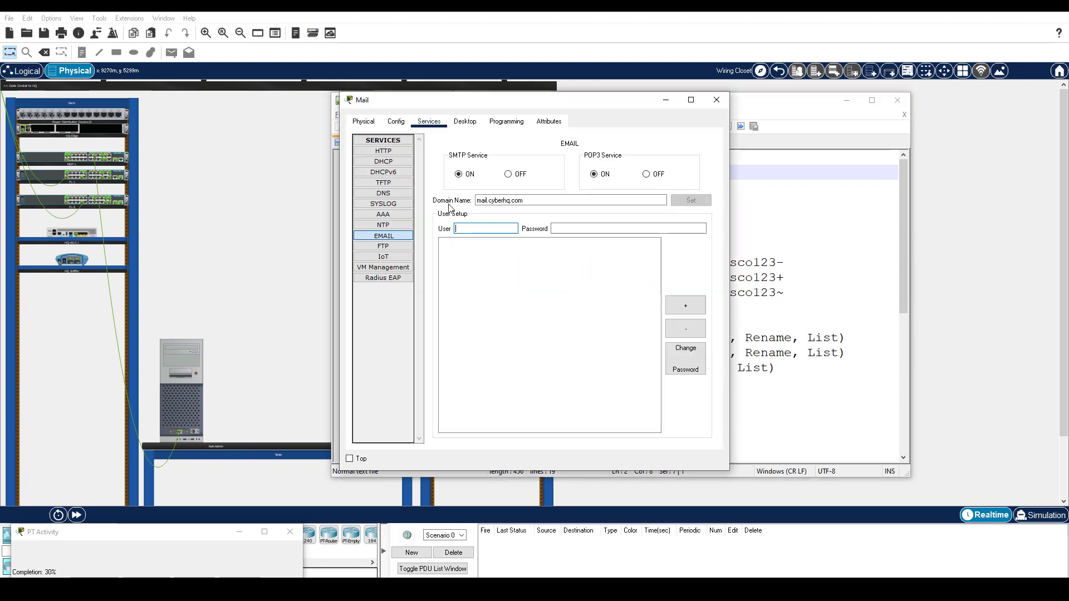
key(ctrl+v)
key(alt+Tab)
drag(449, 172, 518, 173)
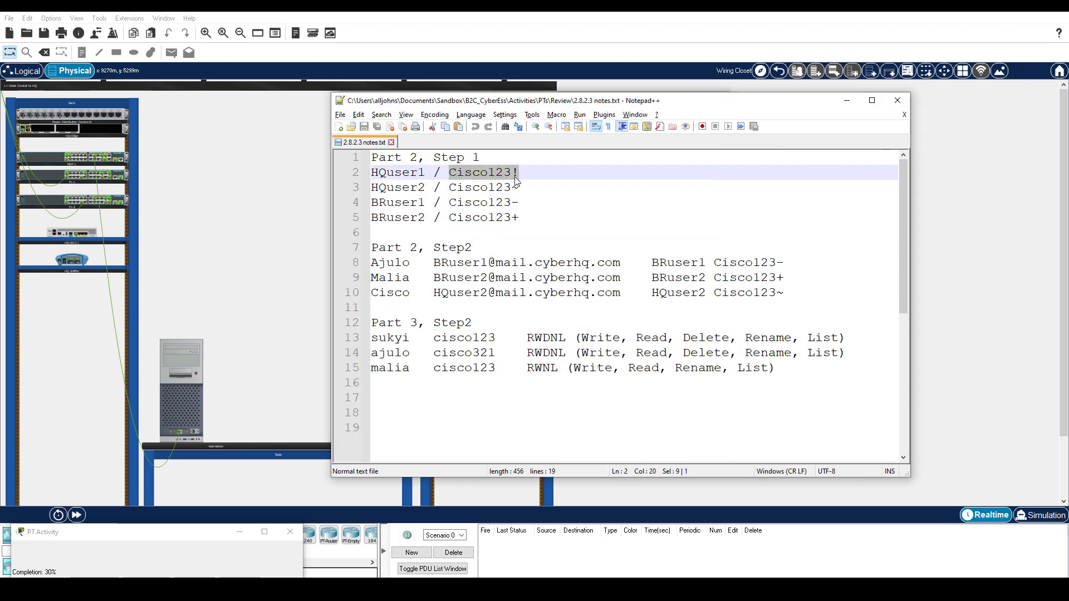
key(ctrl+c)
key(alt+Tab)
key(ctrl+v)
click(685, 306)
key(alt+Tab)
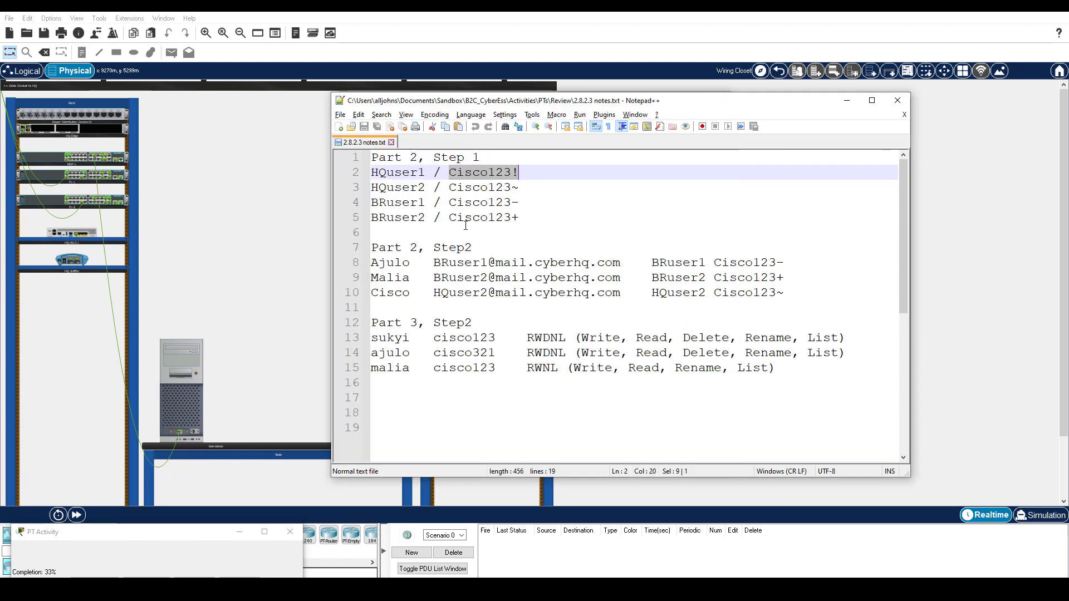
double_click(412, 188)
key(ctrl+c)
key(alt+Tab)
key(ctrl+v)
key(alt+Tab)
double_click(484, 188)
key(shift+End)
key(ctrl+c)
key(alt+Tab)
key(ctrl+v)
click(686, 306)
- Add mail accounts BRuser1 and BRuser2 with passwords copied from the notes
key(alt+Tab)
double_click(397, 202)
key(ctrl+c)
key(alt+Tab)
key(ctrl+v)
key(alt+Tab)
double_click(484, 202)
key(shift+End)
key(ctrl+c)
key(alt+Tab)
key(ctrl+v)
click(691, 310)
key(alt+Tab)
double_click(397, 217)
key(ctrl+c)
key(alt+Tab)
key(ctrl+v)
key(alt+Tab)
double_click(483, 217)
key(shift+End)
key(ctrl+c)
key(alt+Tab)
key(ctrl+v)
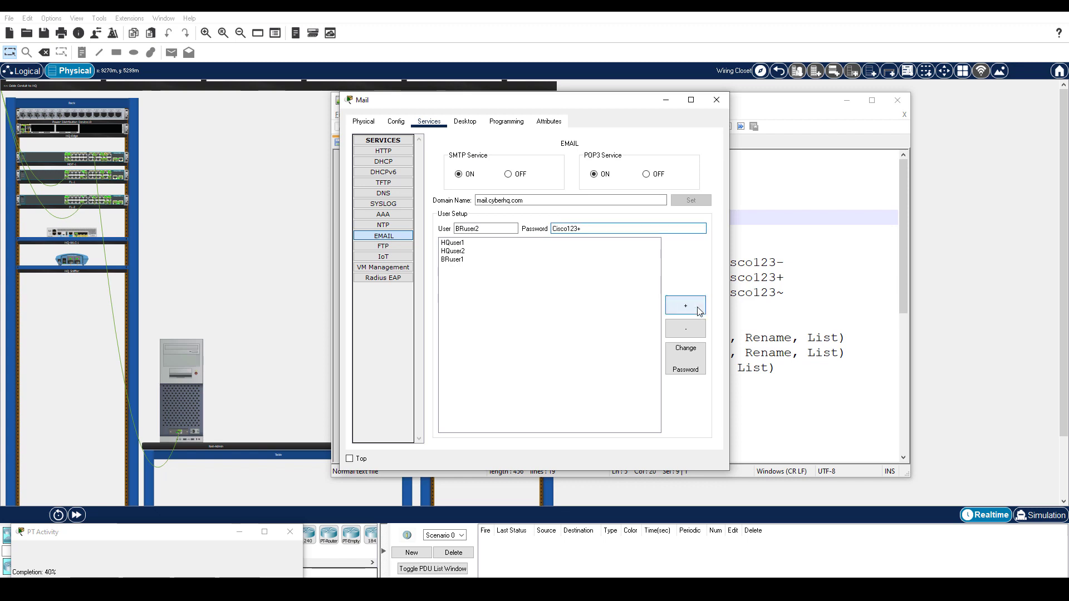
click(685, 305)
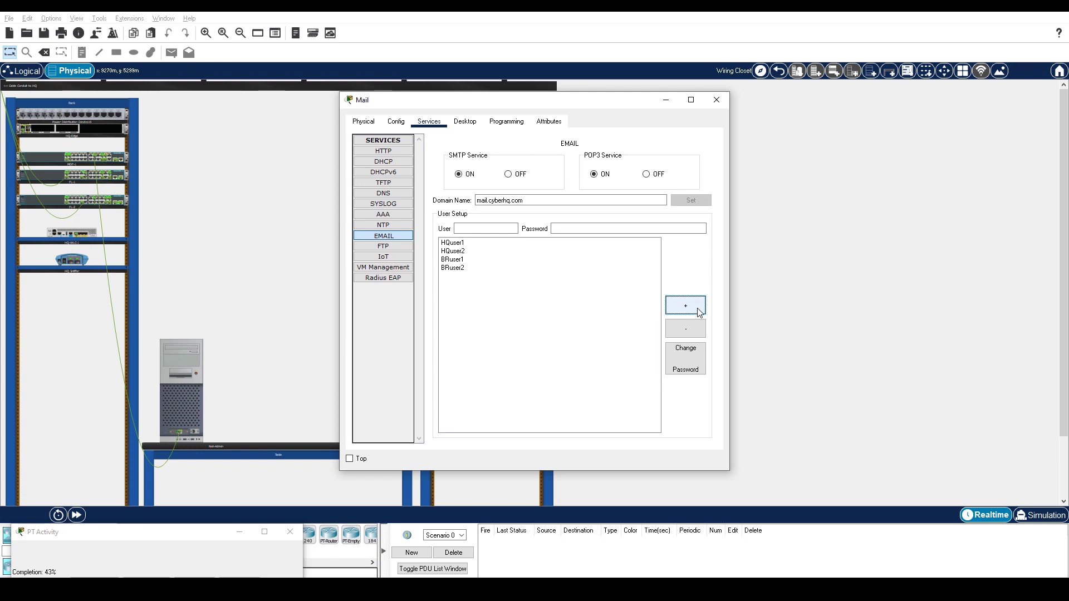
- Close the Mail server and open PC 1-1's Desktop Email client setup
click(781, 78)
click(780, 75)
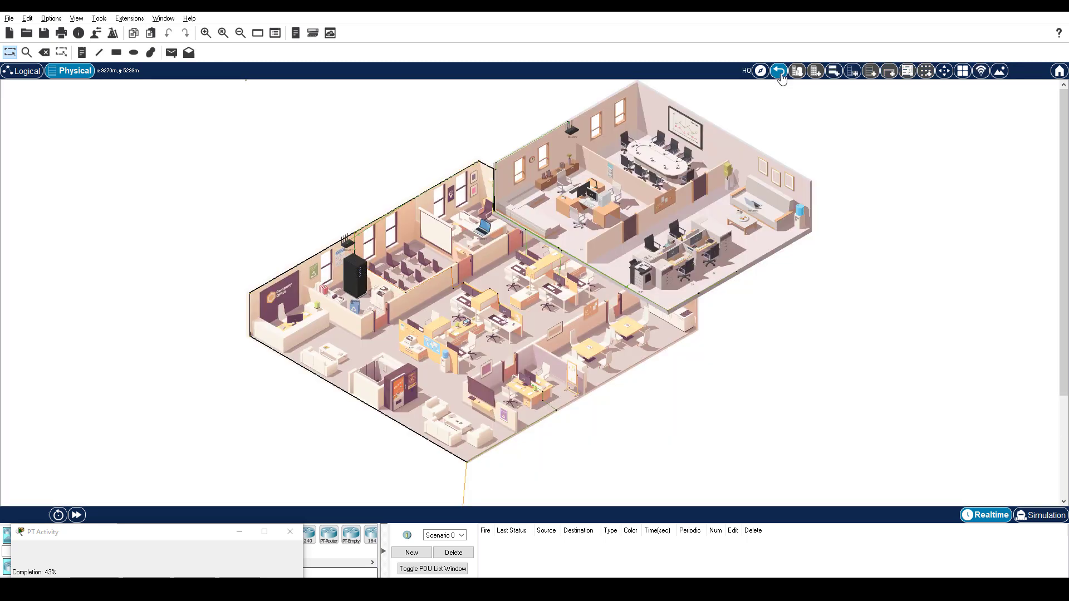
click(525, 378)
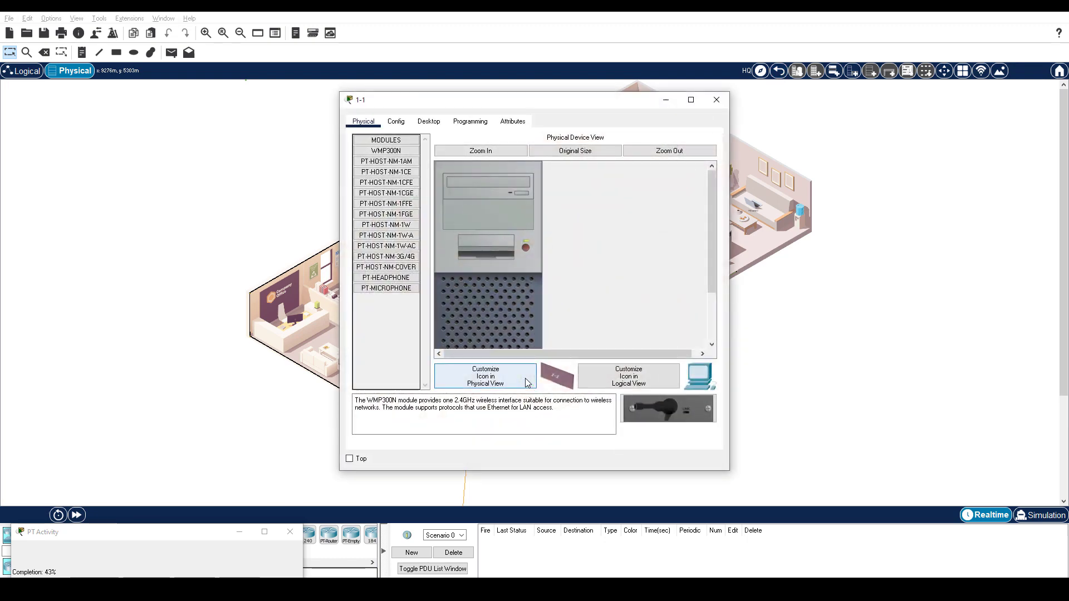
click(424, 122)
click(395, 379)
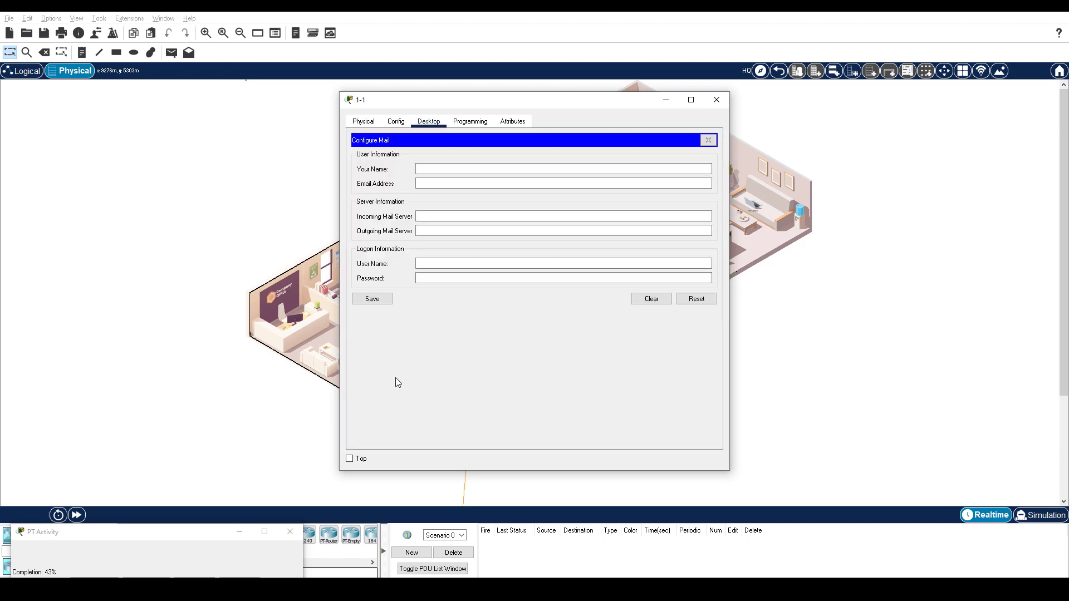
click(456, 168)
text(Suk-Yi)
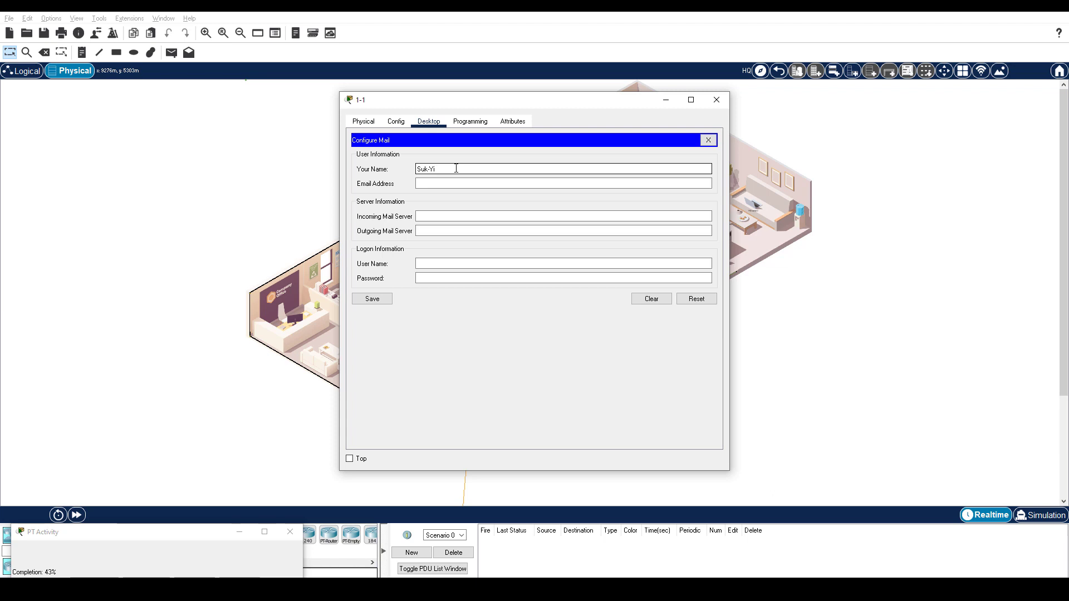
key(Tab)
text(HQuser1@mail.cyberhq.com)
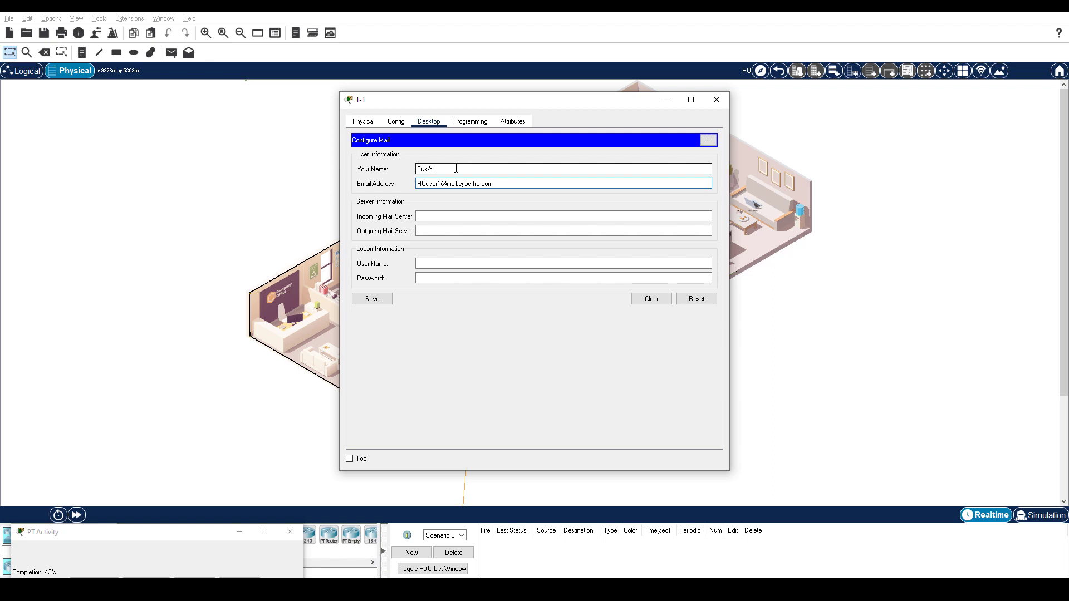
drag(493, 184, 447, 184)
click(454, 217)
key(ctrl+v)
click(455, 230)
key(ctrl+v)
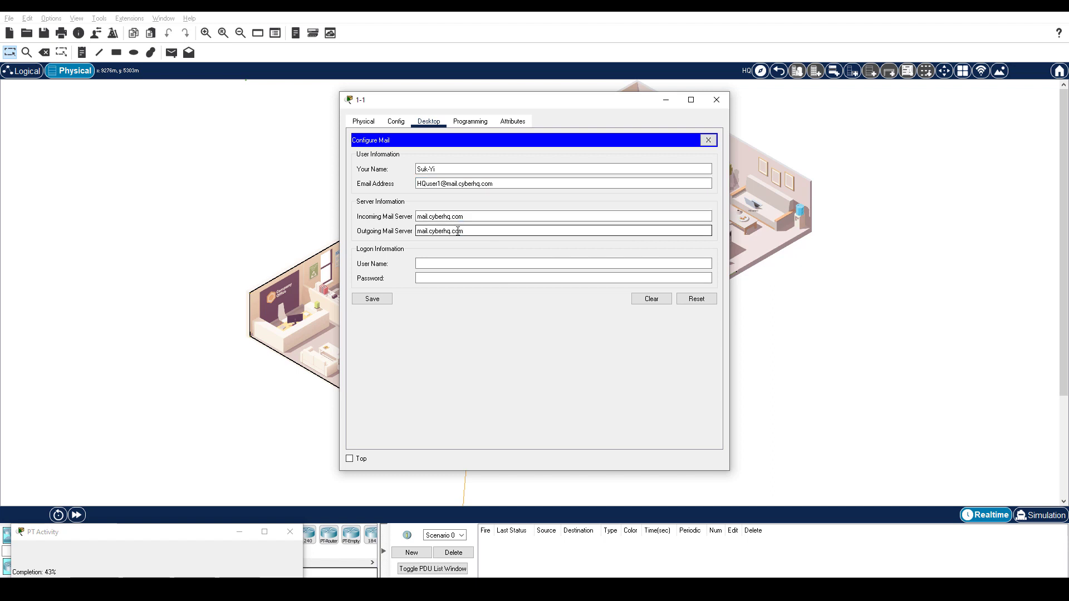
- Enter logon user HQuser1 with its password and save the email settings
click(460, 261)
text(HQuser1)
click(443, 276)
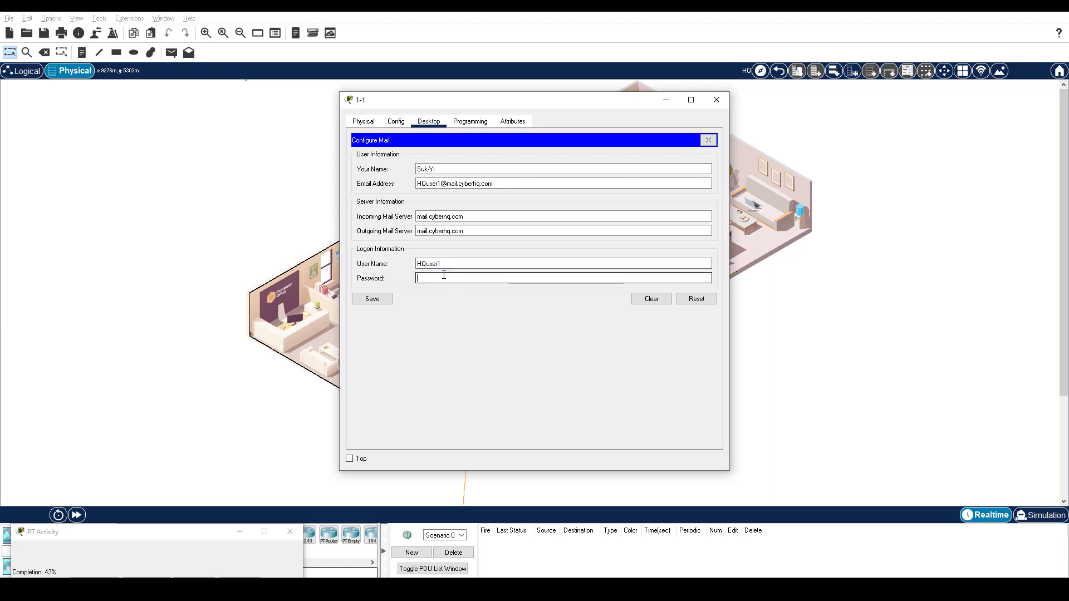
text(HQuser112)
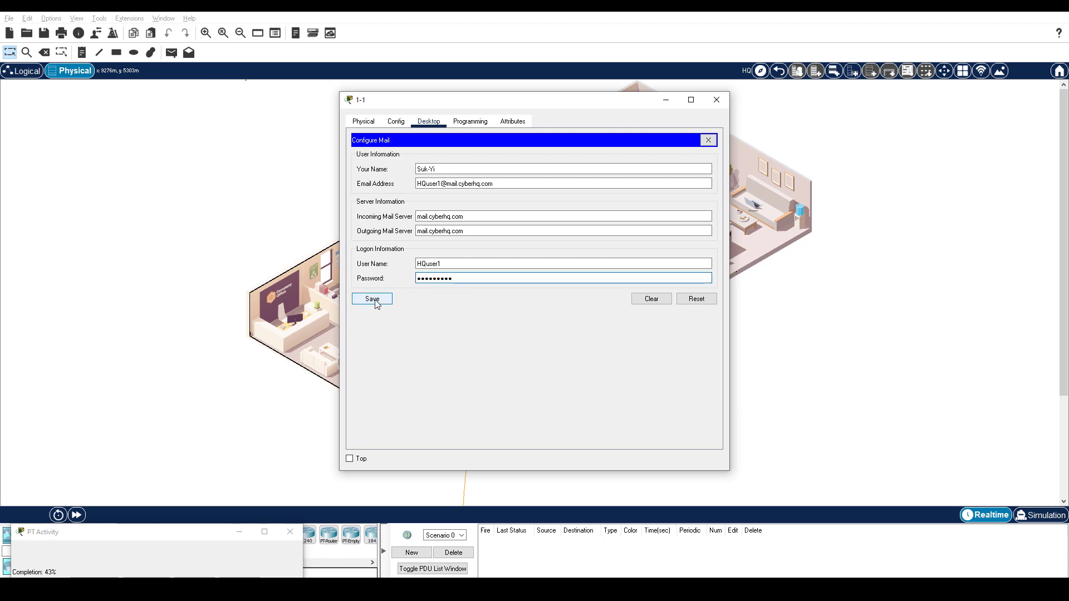
click(373, 301)
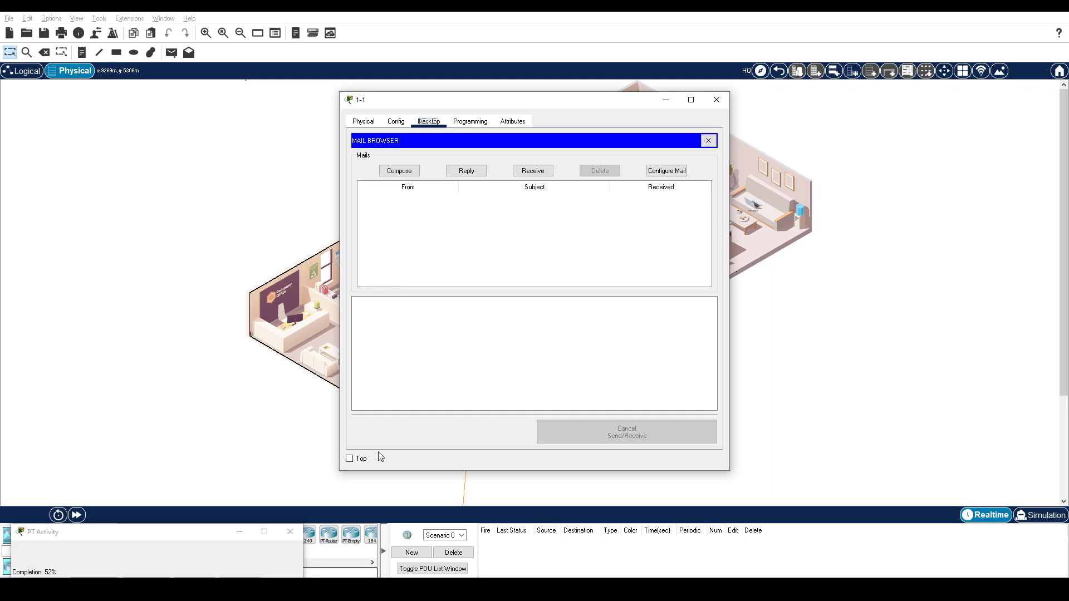
key(alt+Tab)
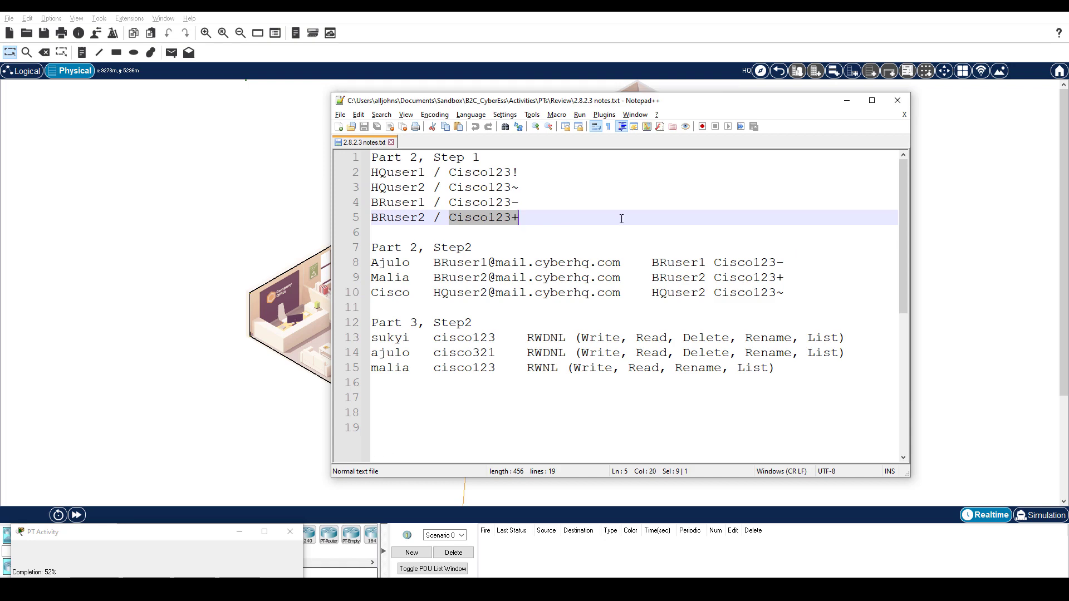
- Open the email client setup on PC 2-3
key(alt+Tab)
click(593, 198)
click(428, 121)
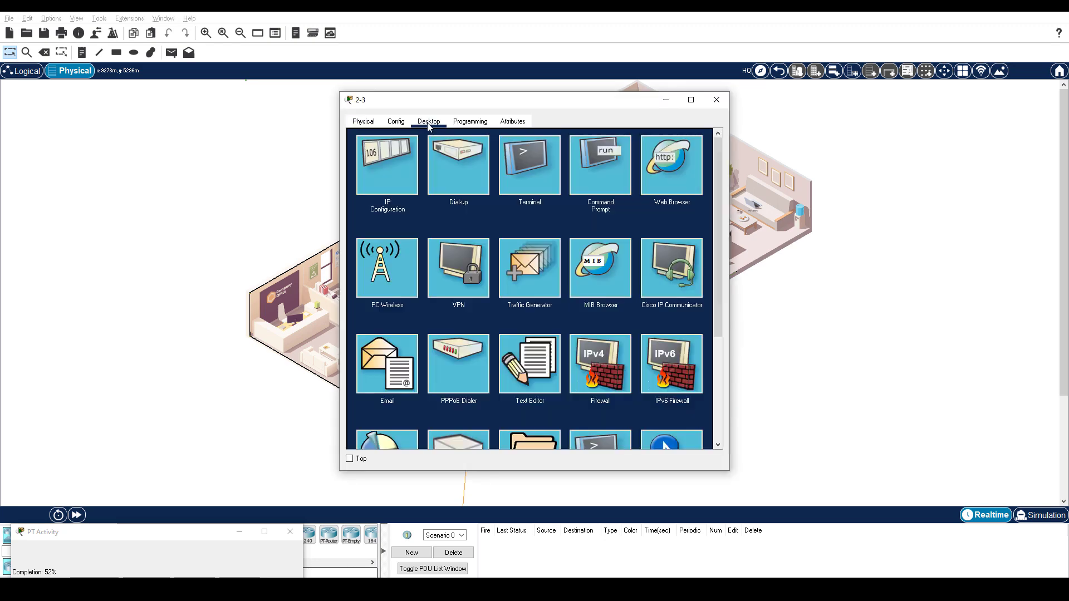
click(390, 367)
- Paste the first branch user's display name and email address from the notes into PC 2-3's mail form
key(alt+Tab)
double_click(349, 262)
key(alt+Tab)
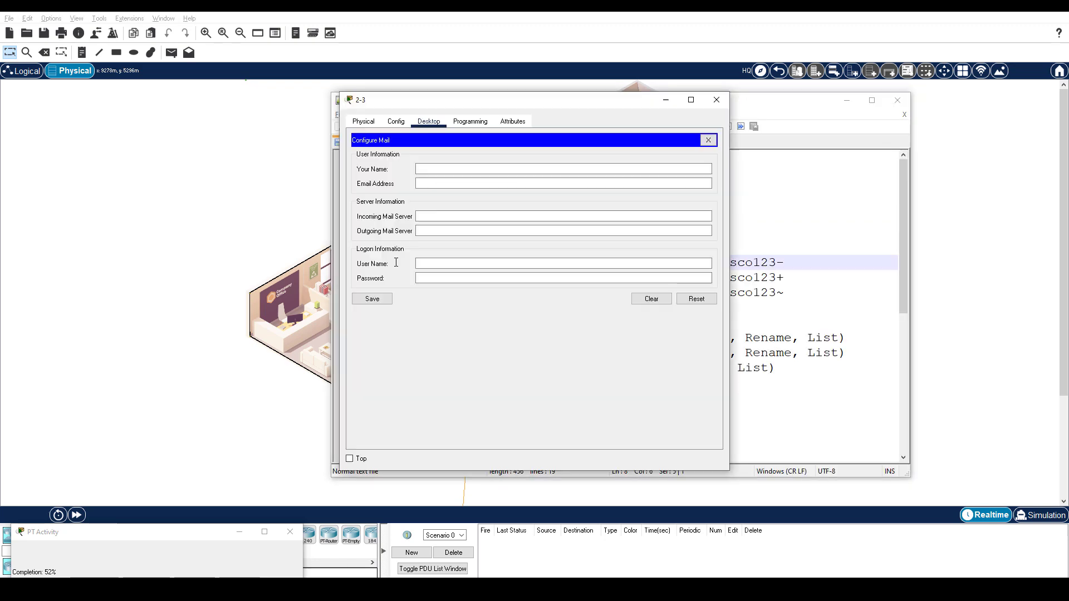
click(445, 168)
key(ctrl+v)
key(alt+Tab)
drag(434, 262, 619, 263)
key(ctrl+c)
key(alt+Tab)
click(458, 184)
key(ctrl+v)
- Set PC 2-3's incoming and outgoing mail servers to mail.cyberhq.com
drag(492, 184, 446, 184)
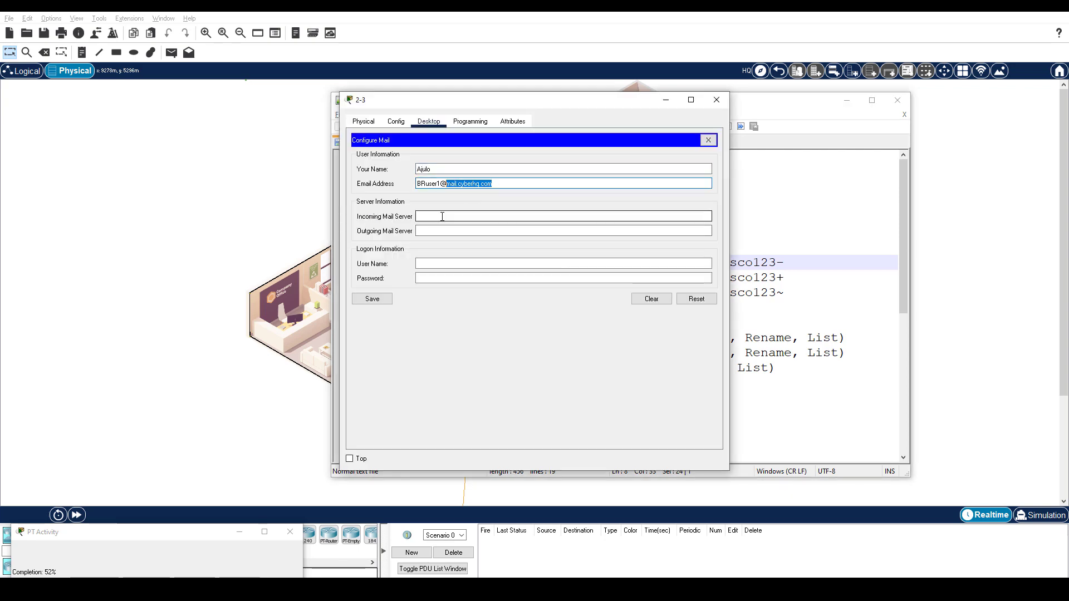
key(ctrl+c)
click(444, 216)
key(ctrl+v)
click(443, 231)
- Enter the first branch user's logon name and password, then save PC 2-3's mail settings
key(ctrl+v)
key(alt+Tab)
drag(652, 263, 784, 262)
key(ctrl+c)
key(alt+Tab)
click(441, 263)
key(ctrl+v)
key(alt+Tab)
key(ctrl+c)
key(alt+Tab)
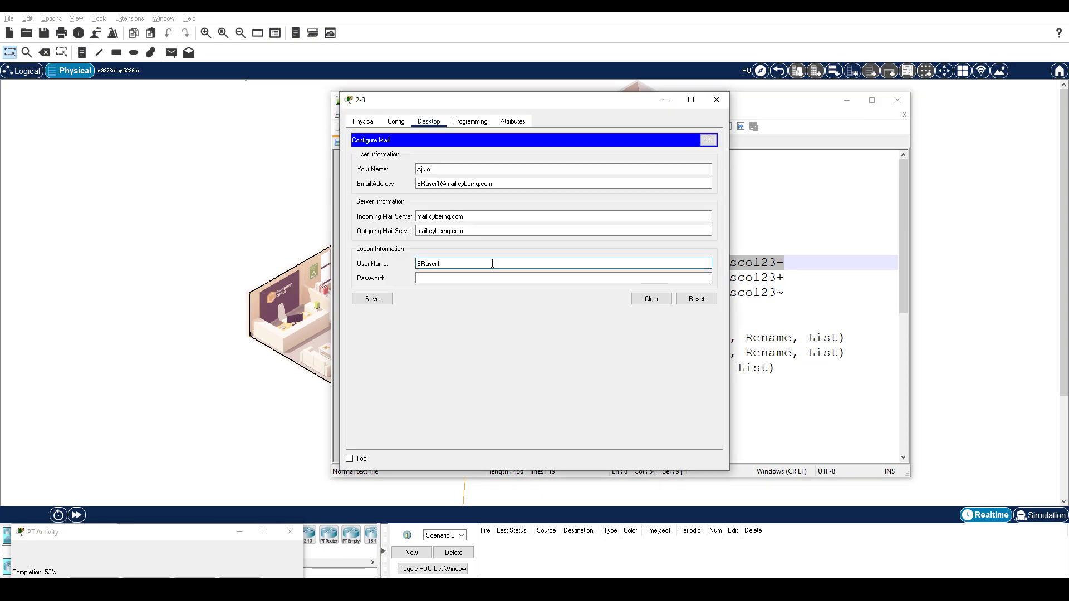
click(476, 277)
key(ctrl+v)
- Close PC 2-3 and open HQ-Laptop-1's email client setup
click(372, 299)
click(303, 237)
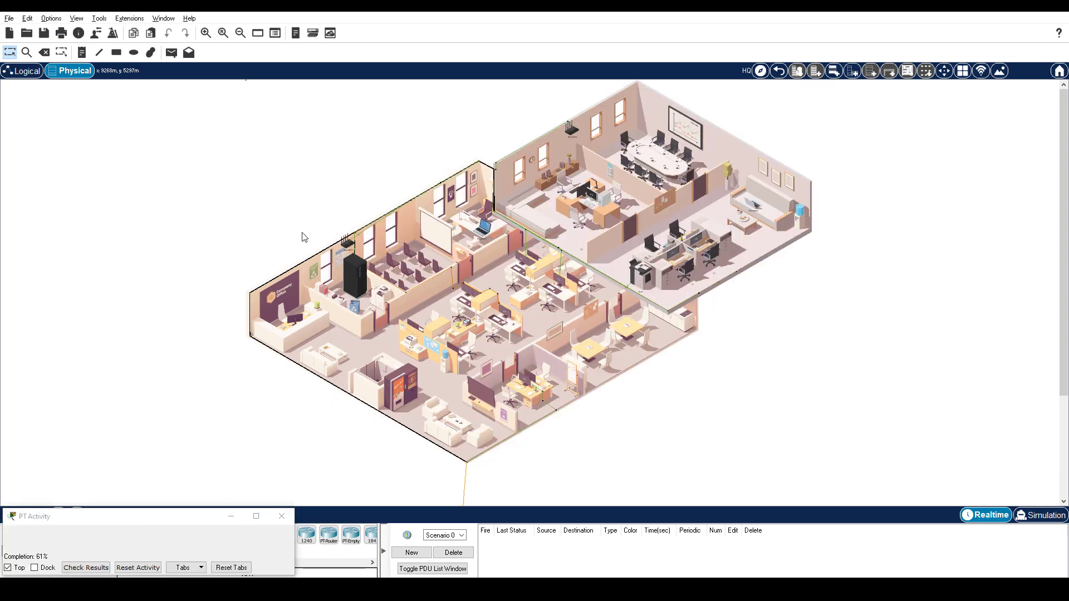
click(491, 227)
click(429, 121)
click(399, 359)
- Paste the second branch user's display name and email address into HQ-Laptop-1's mail form
key(alt+Tab)
double_click(390, 277)
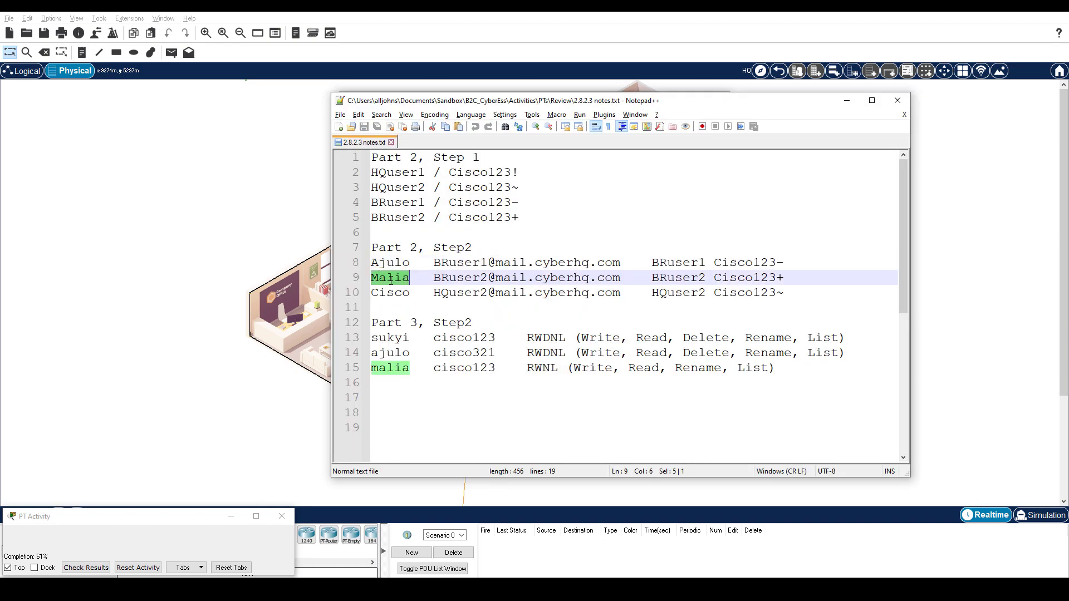
key(alt+Tab)
key(ctrl+v)
key(alt+Tab)
drag(434, 278, 626, 285)
key(ctrl+c)
key(alt+Tab)
click(450, 184)
key(ctrl+v)
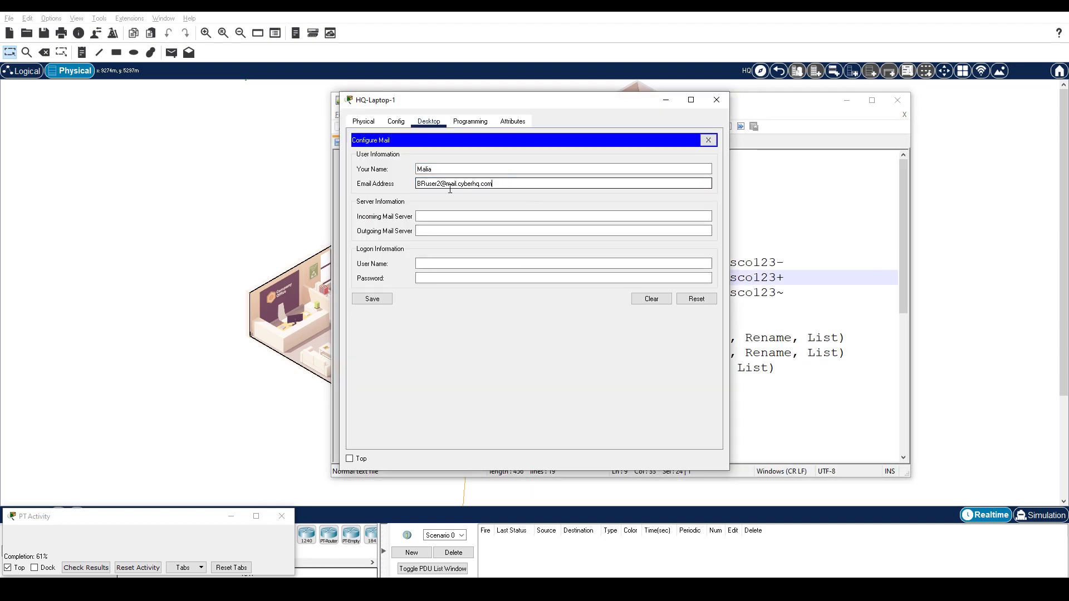
- Set HQ-Laptop-1's incoming and outgoing mail servers to mail.cyberhq.com
drag(450, 183, 493, 183)
key(ctrl+c)
click(445, 216)
key(ctrl+v)
click(444, 230)
key(ctrl+v)
- Enter the second branch user's logon name and password, save the laptop's mail account, and return to Packet Tracer
key(alt+Tab)
drag(652, 278, 788, 283)
key(ctrl+c)
key(alt+Tab)
click(445, 262)
key(ctrl+v)
key(alt+Tab)
key(ctrl+c)
key(alt+Tab)
click(445, 277)
key(ctrl+v)
click(381, 299)
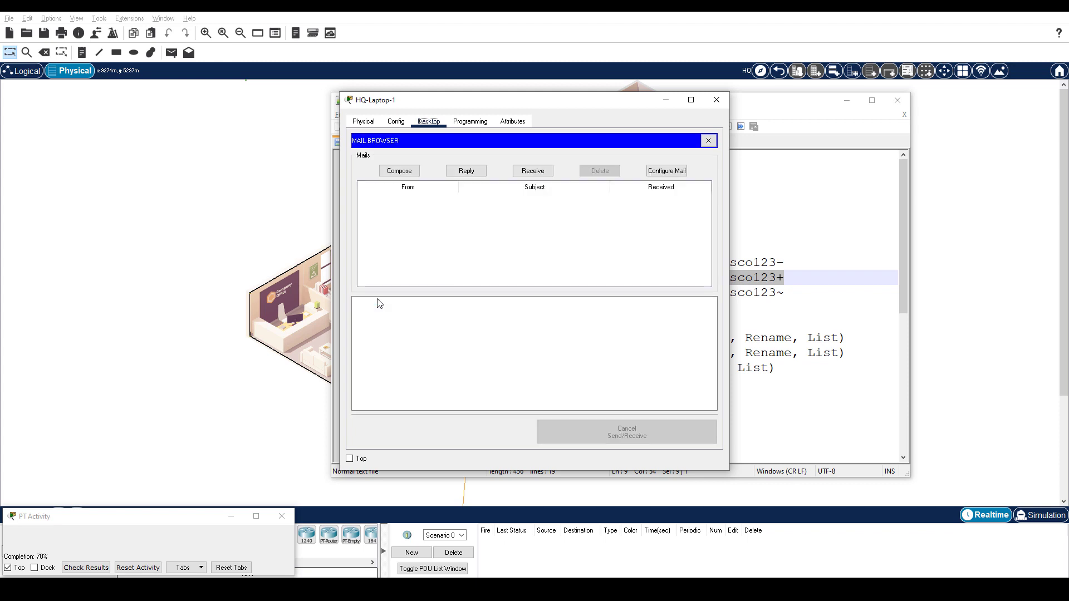
click(329, 230)
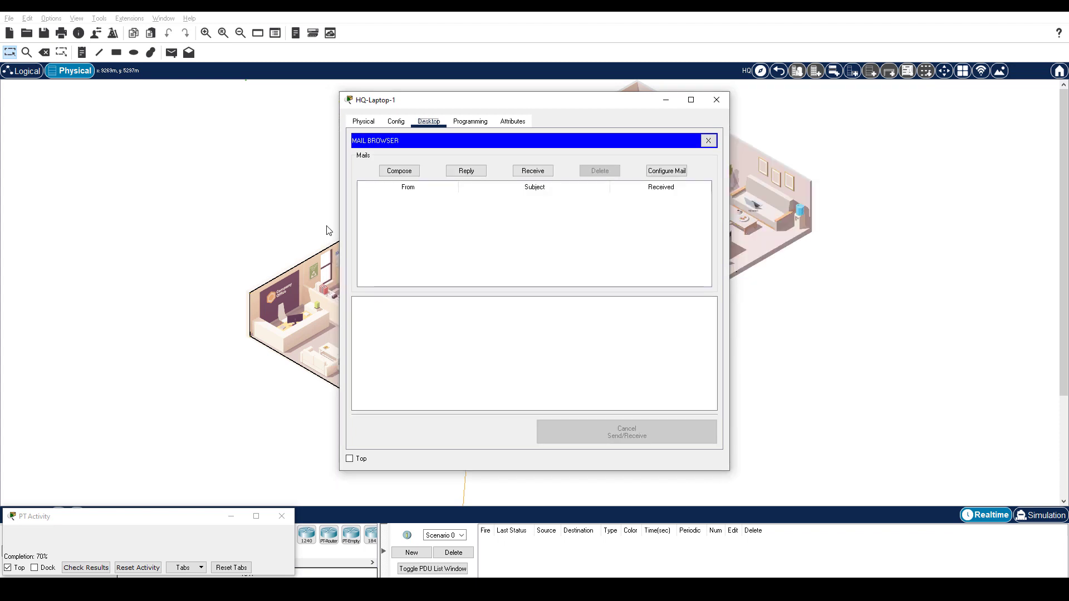
click(321, 227)
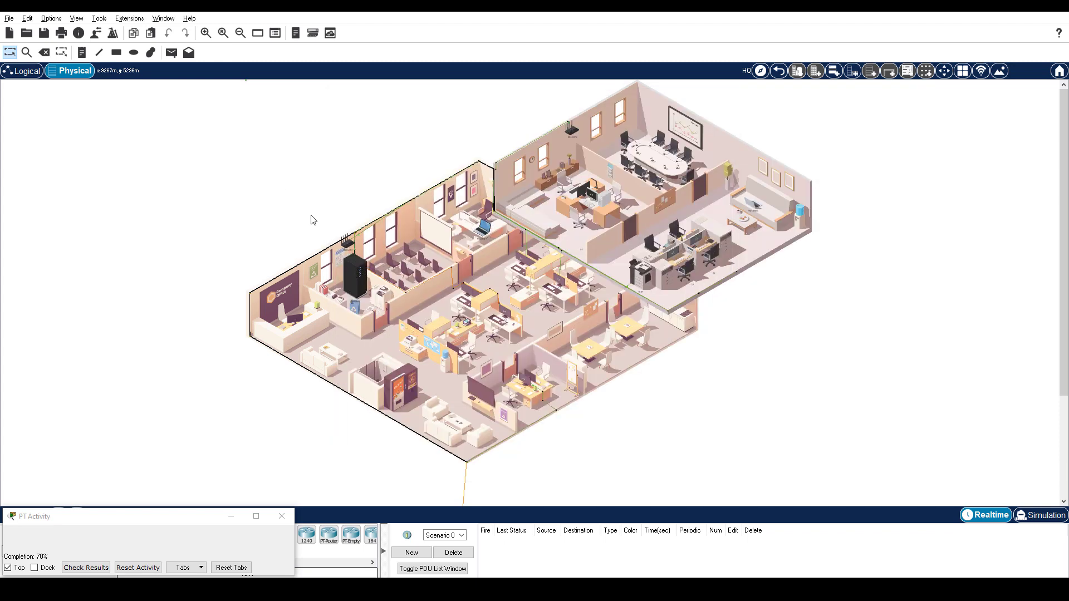
- In the wiring closet, open the Net-Admin PC's email client
click(349, 269)
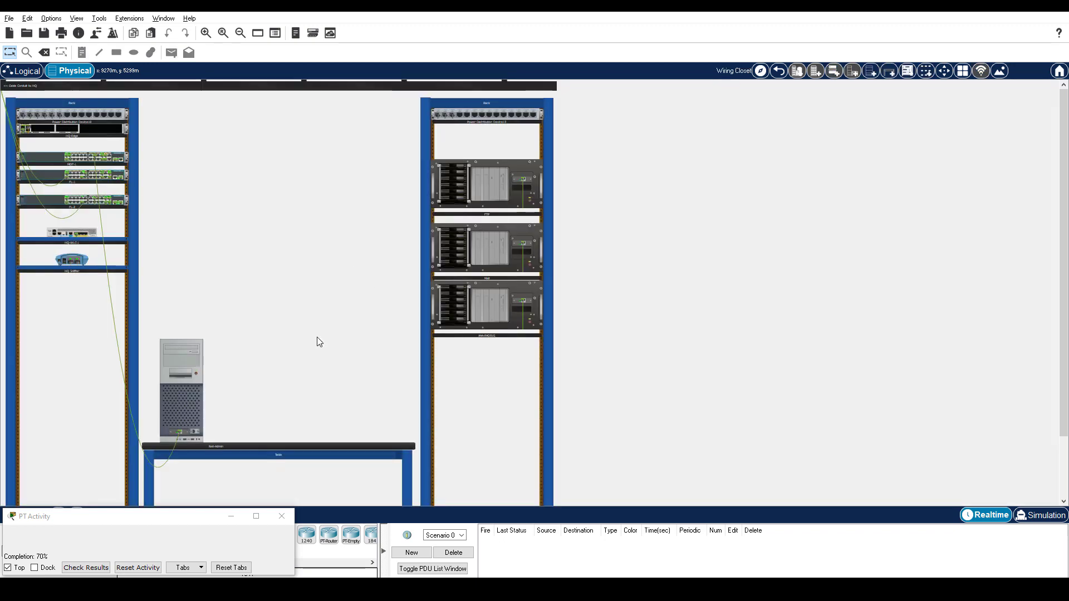
click(183, 377)
click(429, 121)
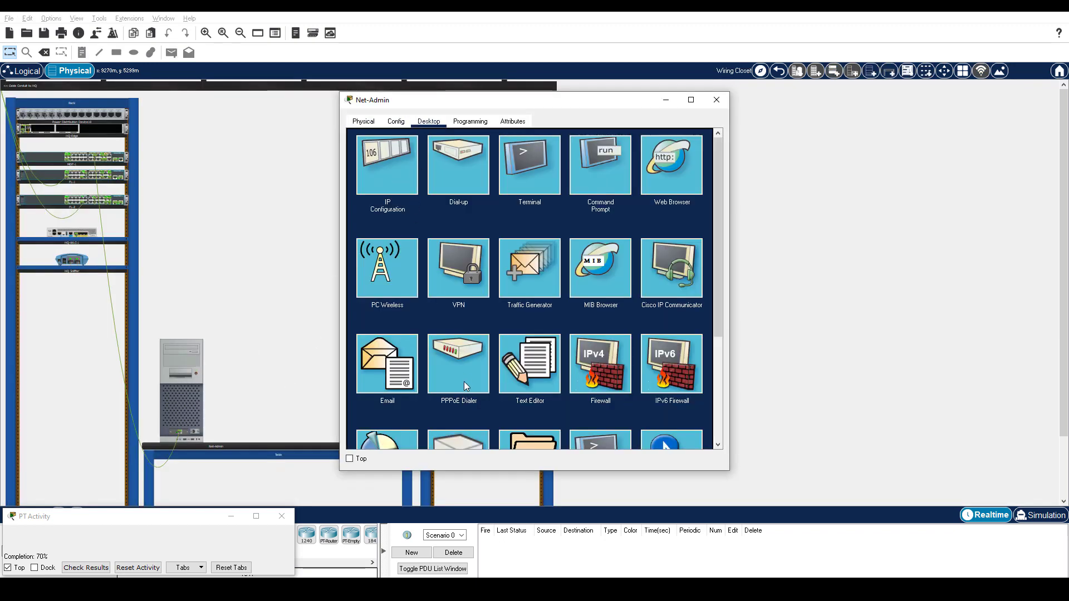
click(387, 365)
- Paste the second HQ user's display name and email address into Net-Admin's mail form
key(alt+Tab)
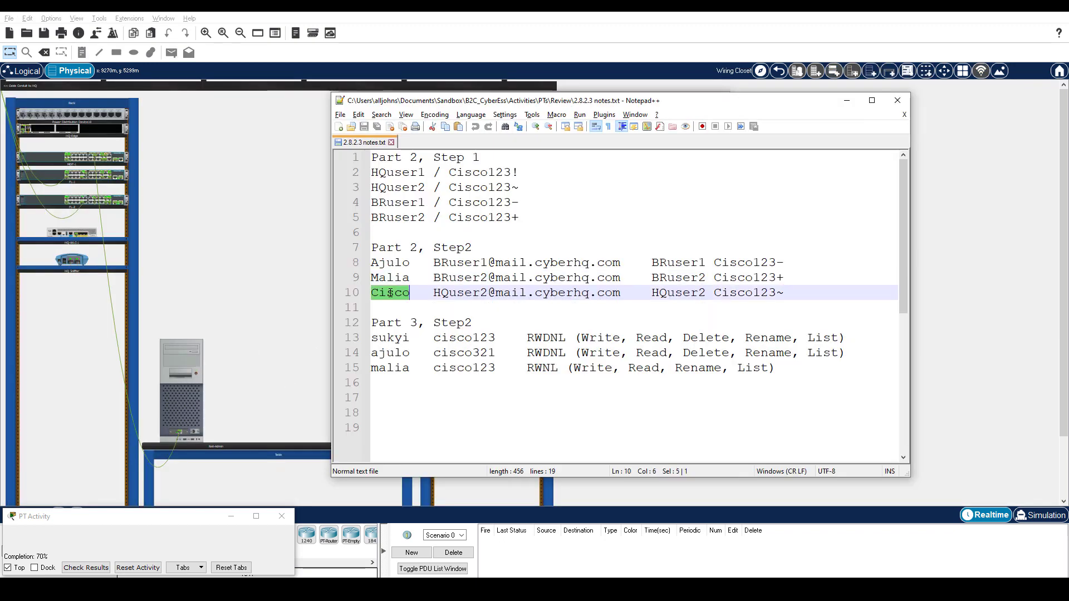
key(alt+Tab)
key(ctrl+v)
key(alt+Tab)
drag(433, 293, 620, 292)
key(ctrl+c)
key(alt+Tab)
click(439, 183)
key(ctrl+v)
- Set Net-Admin's incoming and outgoing mail servers to mail.cyberhq.com
drag(498, 184, 448, 189)
key(ctrl+c)
click(445, 216)
key(ctrl+v)
click(446, 231)
- Enter the second HQ user's username and password, then save Net-Admin's mail settings
key(ctrl+v)
key(alt+Tab)
drag(651, 292, 783, 294)
key(ctrl+c)
key(alt+Tab)
click(445, 262)
key(ctrl+v)
key(alt+Tab)
key(ctrl+c)
key(alt+Tab)
click(443, 275)
key(ctrl+v)
click(369, 301)
click(830, 368)
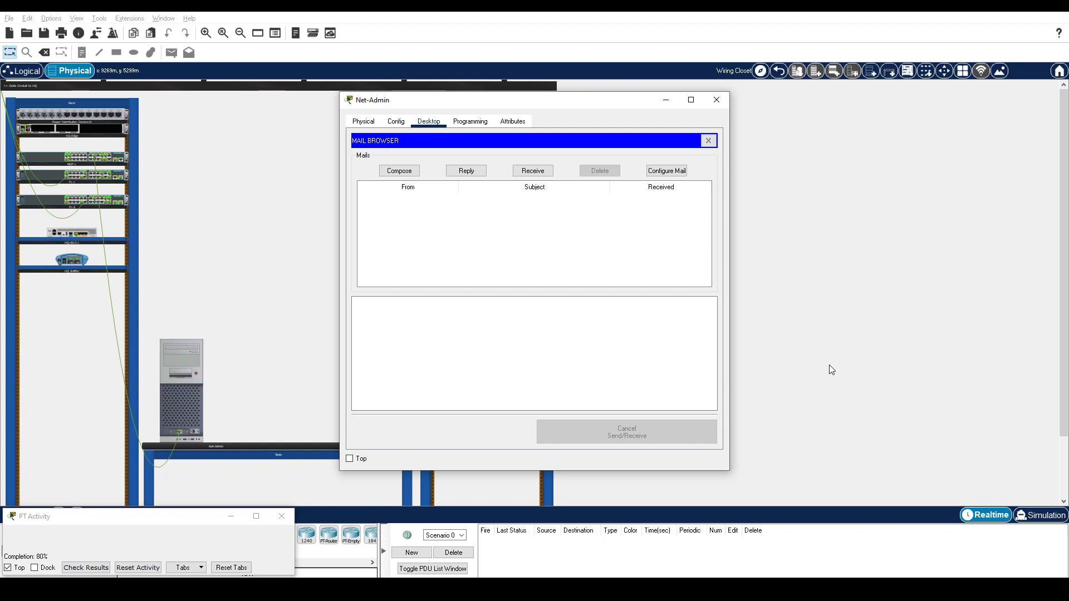
- Close the Net-Admin PC and start a new message in PC 1-1's mail browser
click(779, 70)
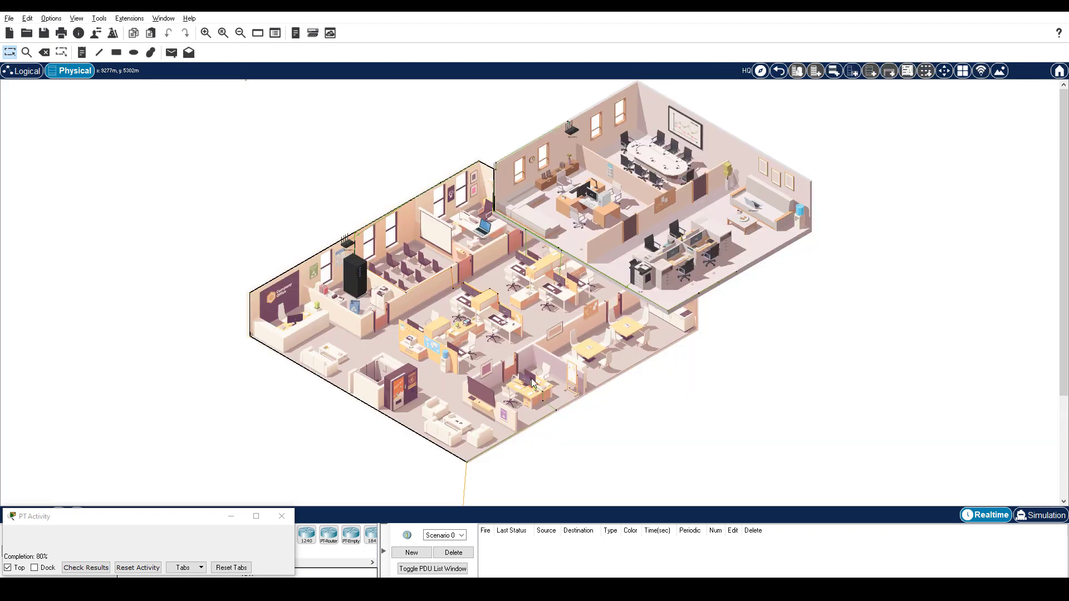
click(530, 383)
click(399, 170)
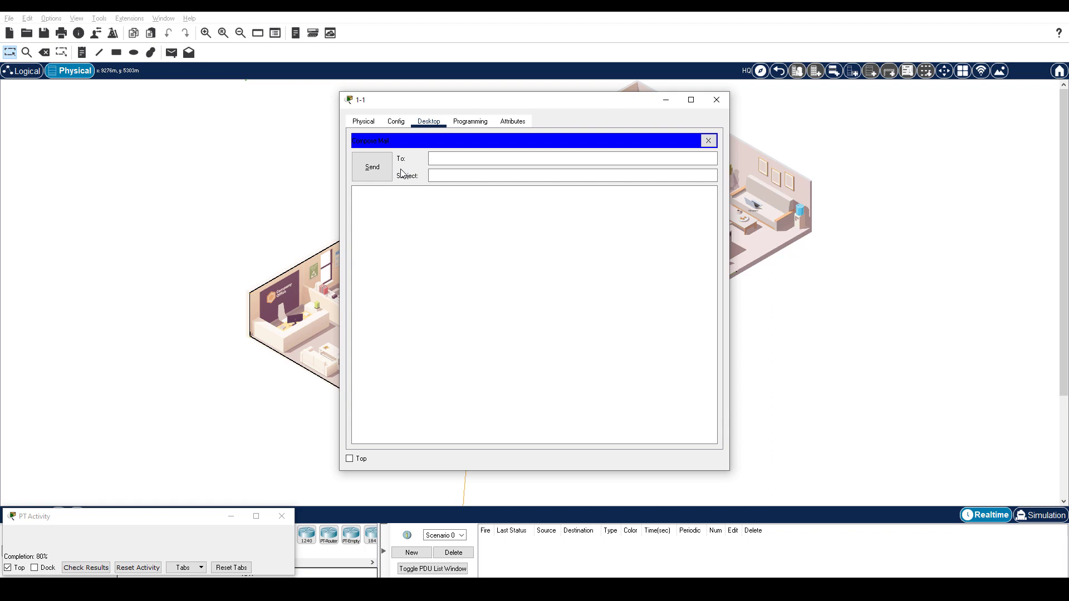
- Send an email with subject 'Hi' and a short greeting to the first branch user's mail.cyberhq.com address
click(463, 159)
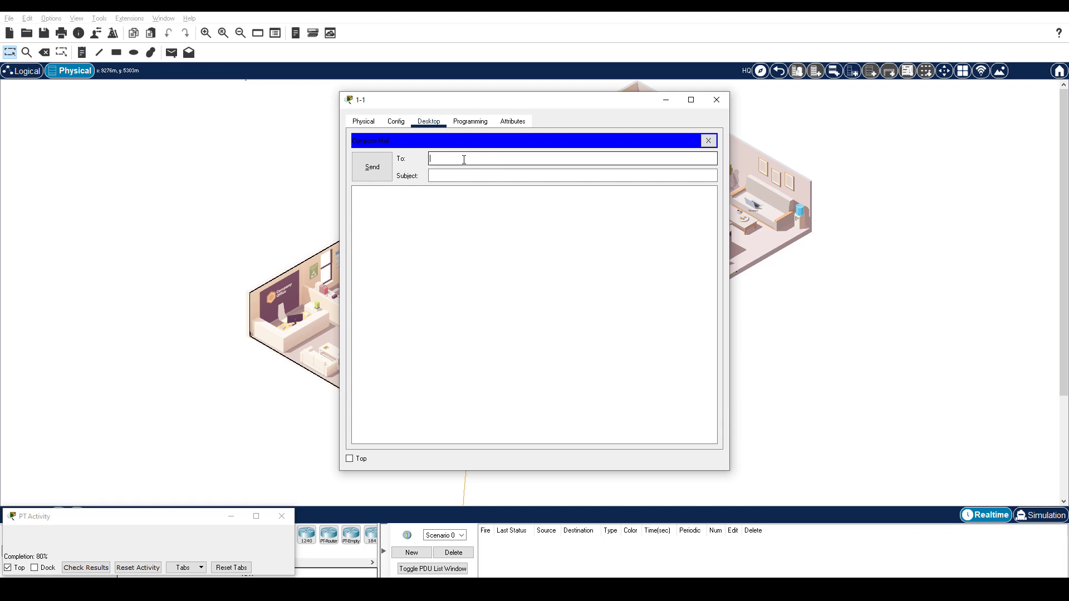
text(BRuser1@mail.cyberhq.com)
key(Tab)
text(Hi)
key(Tab)
text(Hello)
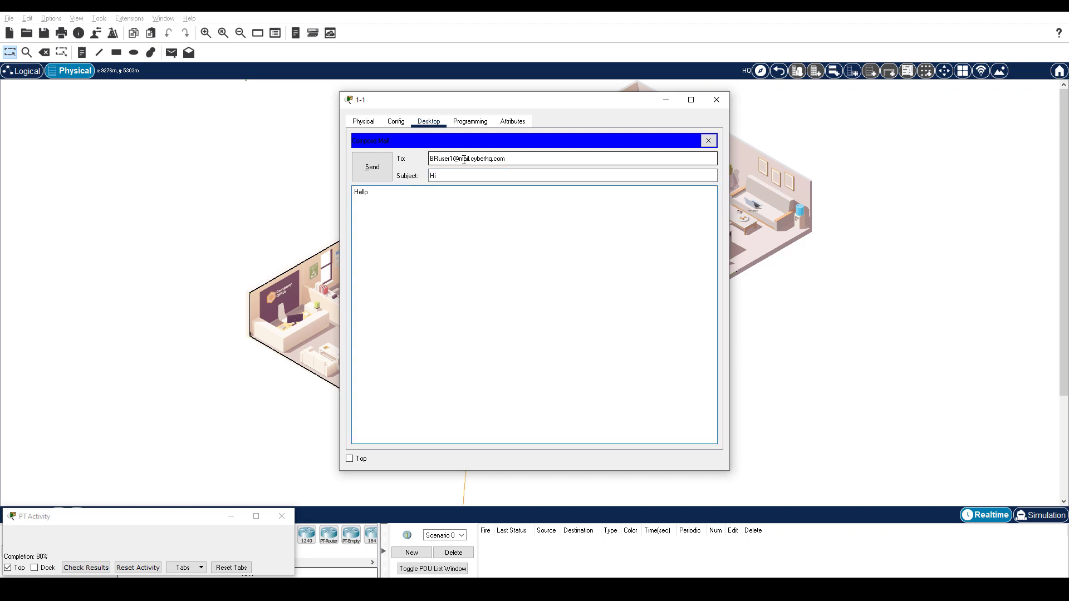
text( Ajulo)
click(381, 169)
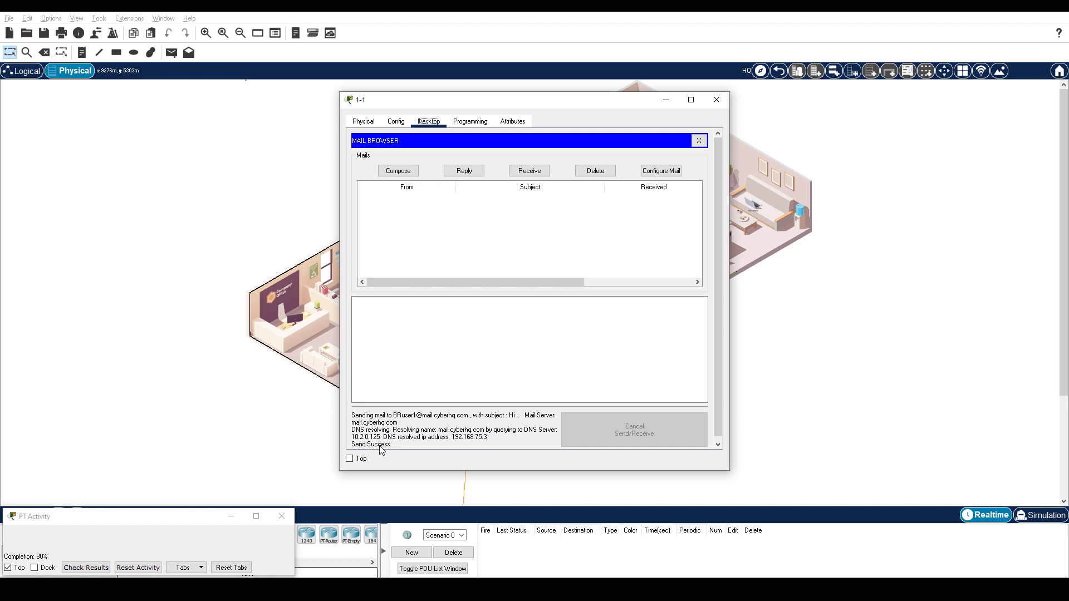
click(797, 153)
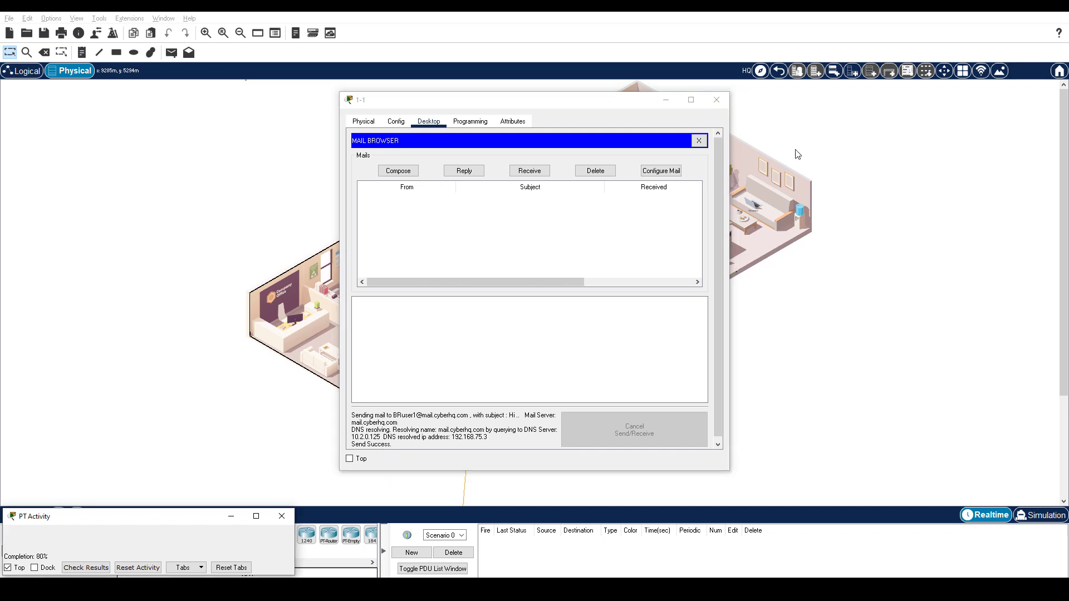
- Receive mail on PC 2-3, read the 'Hi' message, and close the window
click(808, 143)
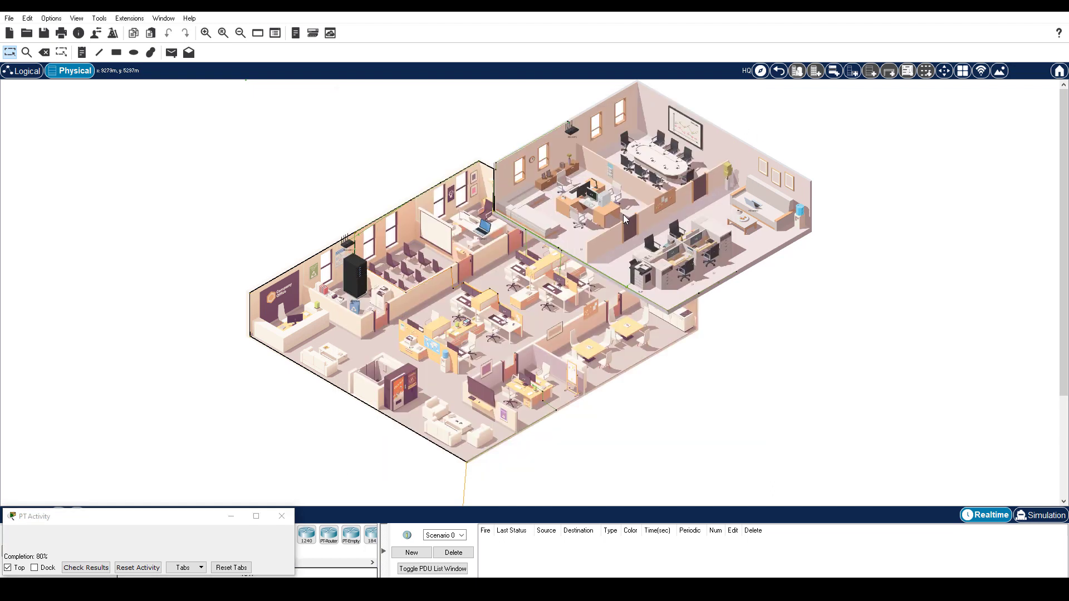
click(595, 202)
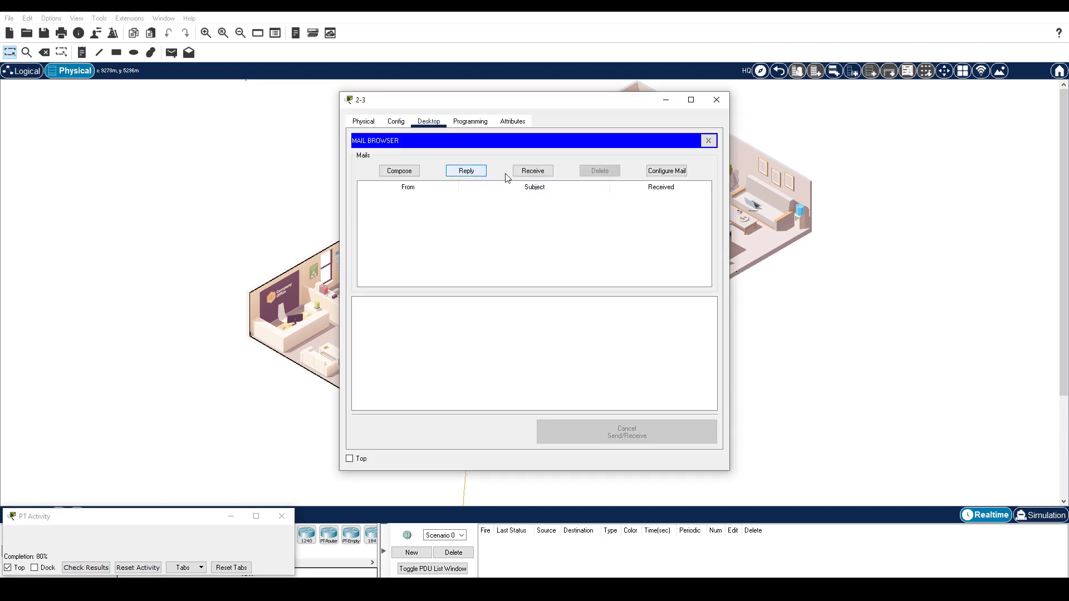
click(523, 172)
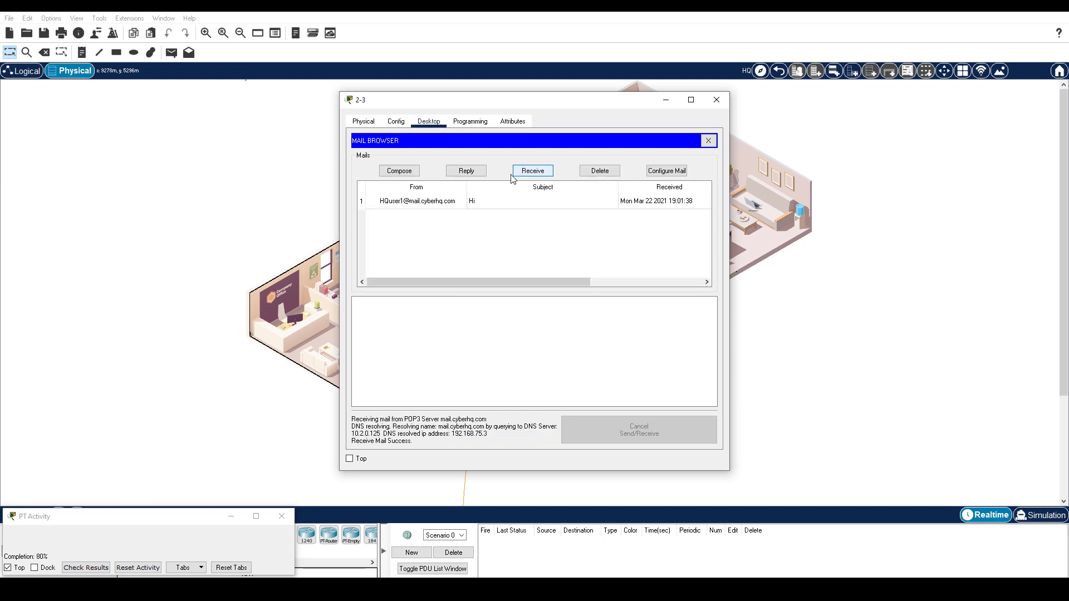
click(420, 204)
click(310, 191)
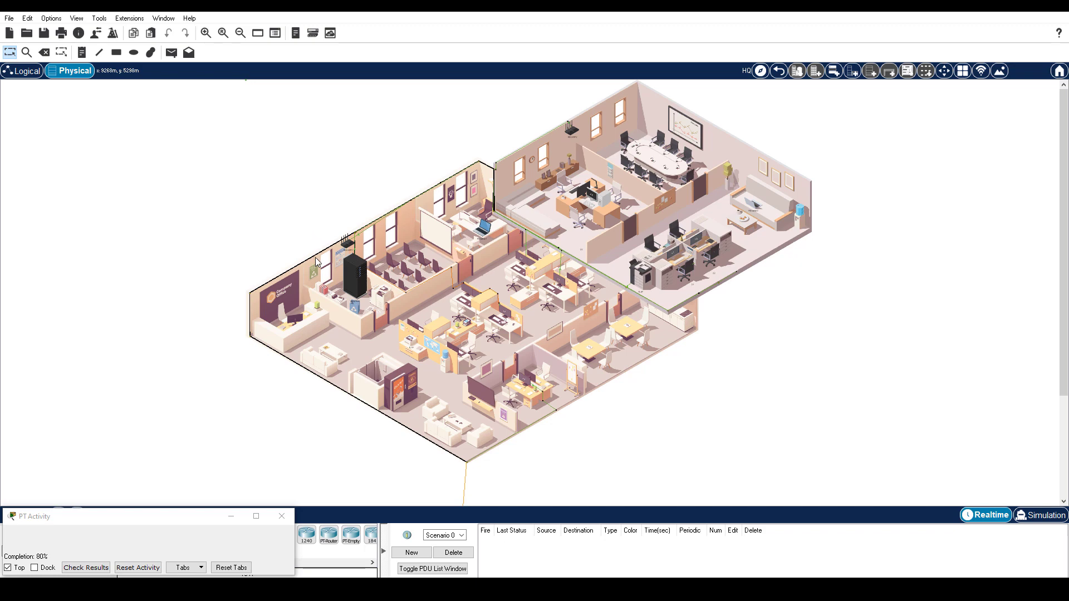
- In the wiring closet, switch the FTP server's FTP service On
click(359, 277)
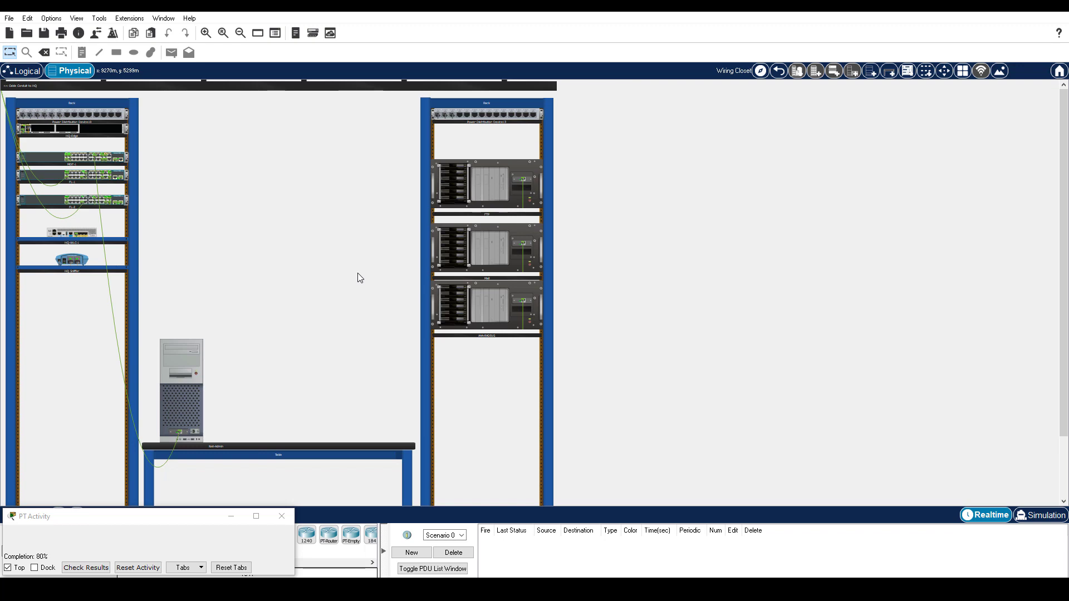
click(488, 192)
click(429, 121)
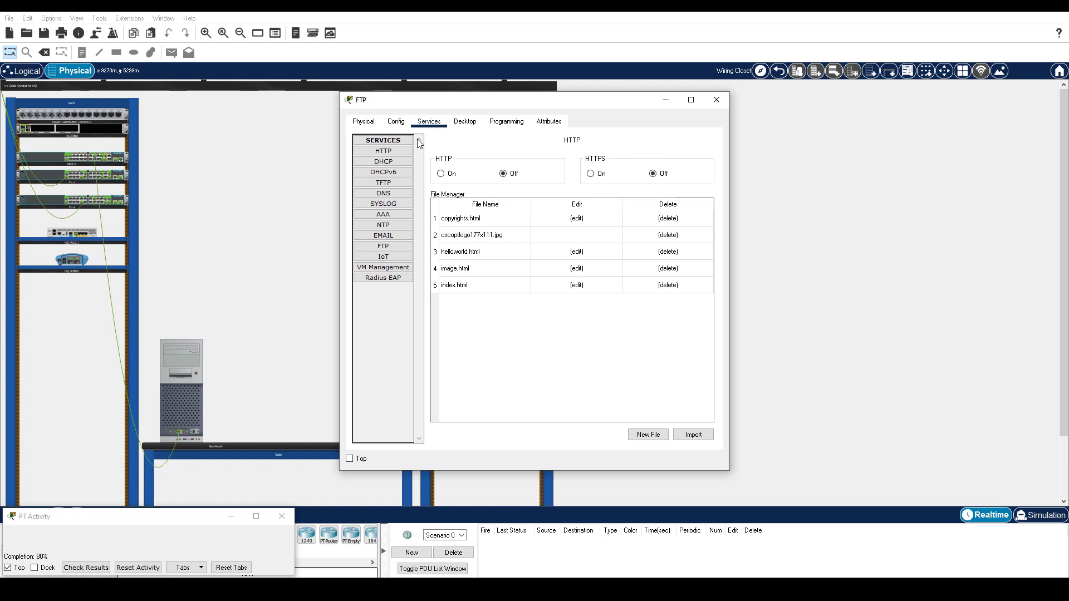
click(384, 247)
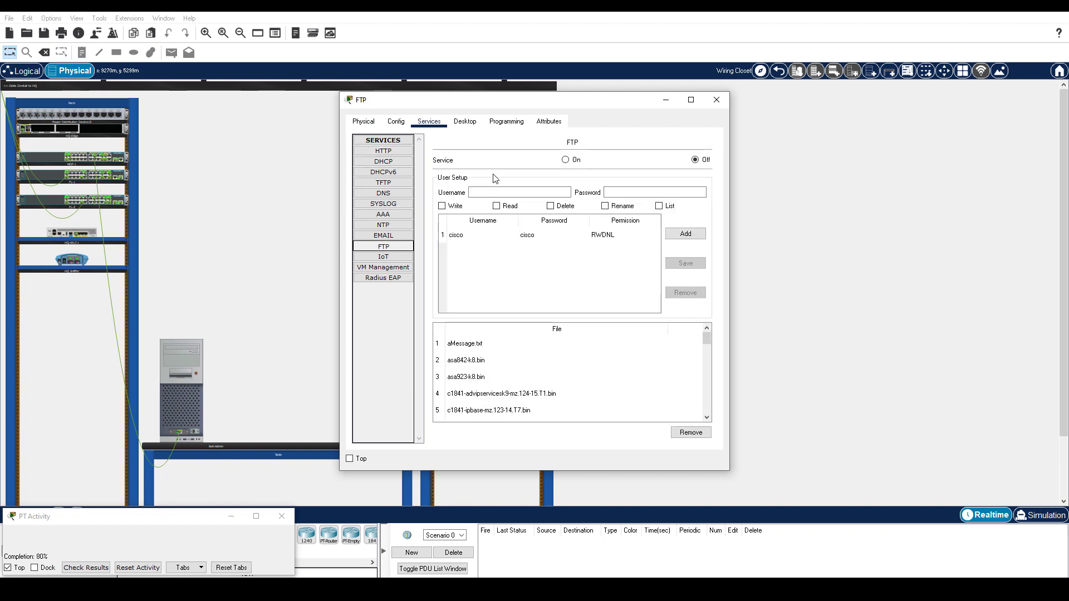
click(566, 160)
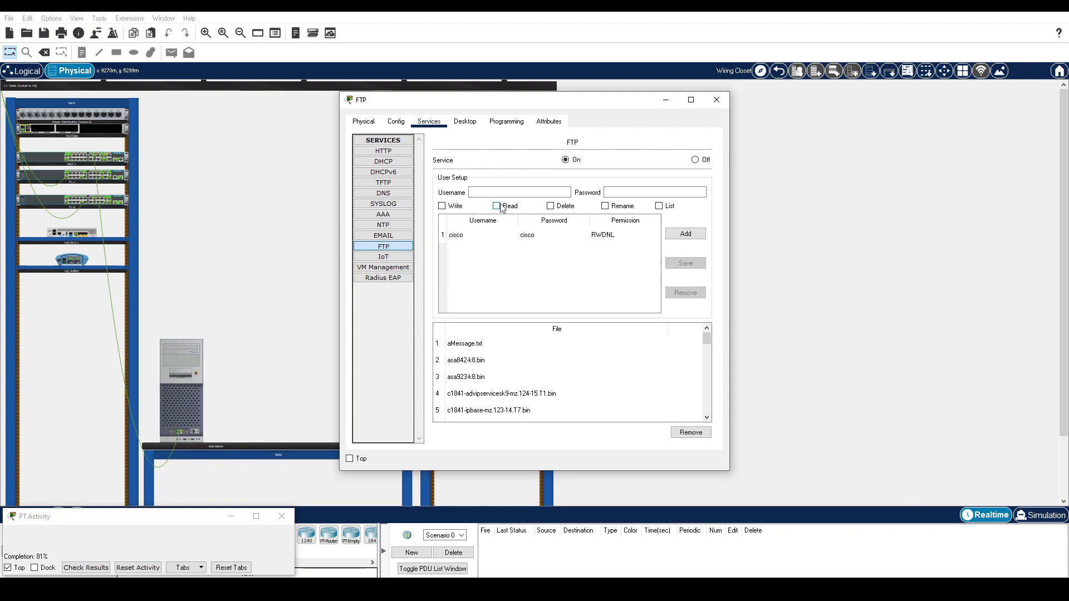
- Add the first FTP user from line 13 of the notes with RWDNL permissions
key(alt+Tab)
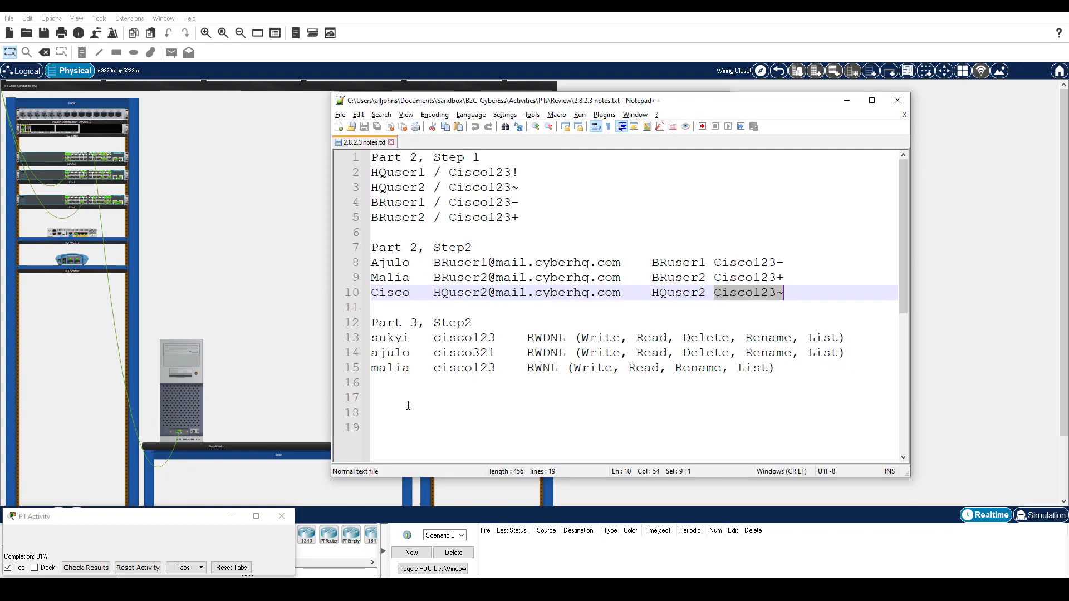
double_click(390, 338)
key(ctrl+c)
key(alt+Tab)
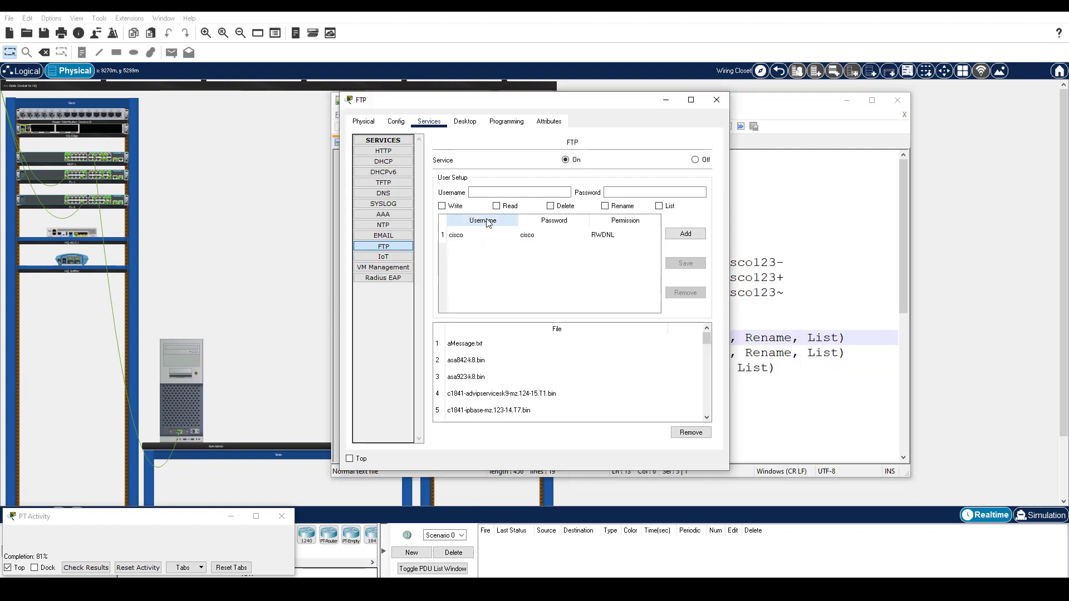
click(518, 192)
key(ctrl+v)
key(alt+Tab)
double_click(462, 337)
key(alt+Tab)
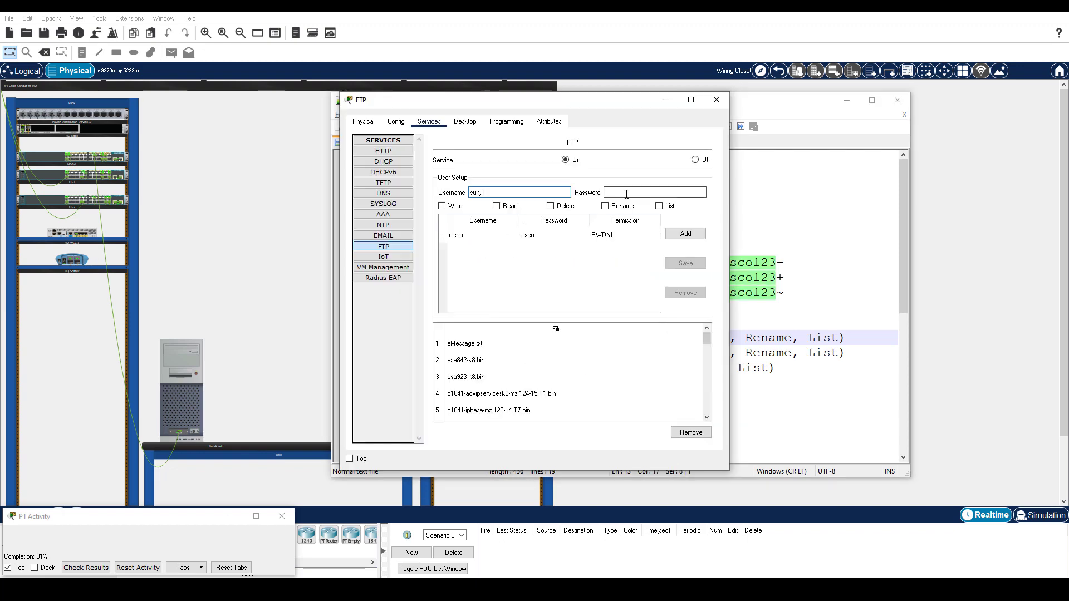
click(626, 192)
key(ctrl+v)
click(442, 206)
click(496, 206)
click(550, 206)
click(605, 206)
click(659, 206)
click(685, 234)
- Add the second FTP user from line 14 of the notes with RWDNL permissions
key(alt+Tab)
double_click(390, 353)
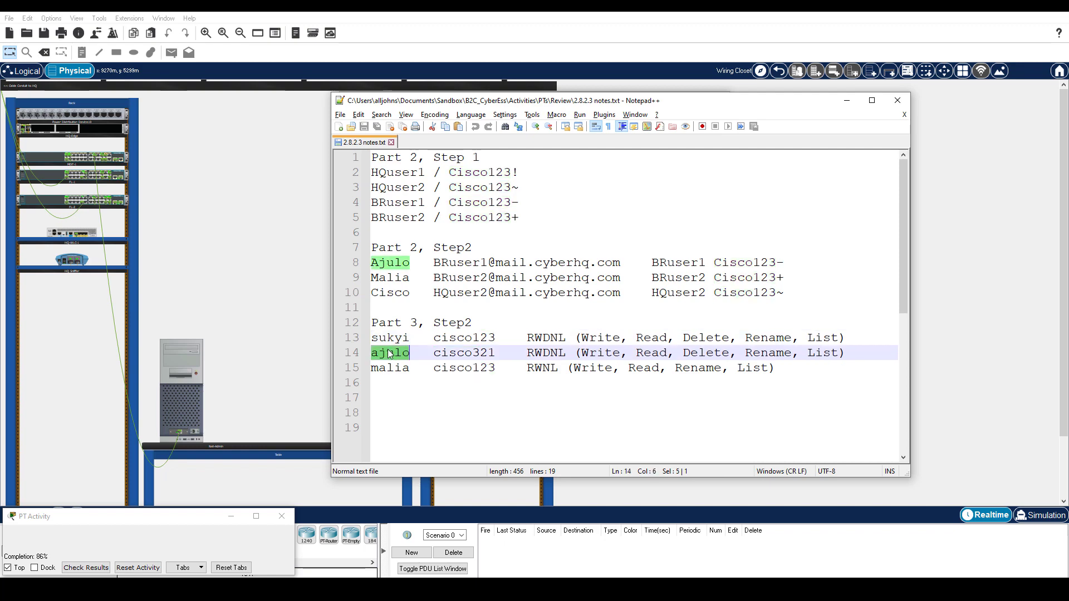
key(alt+Tab)
click(488, 192)
text(ajulo)
key(alt+Tab)
double_click(464, 352)
key(alt+Tab)
click(615, 192)
key(ctrl+v)
click(443, 206)
click(497, 206)
click(551, 206)
click(605, 206)
click(660, 206)
click(691, 235)
- Add the third FTP user from line 15 with RWNL permissions and close the server window
key(alt+Tab)
double_click(389, 367)
key(alt+Tab)
click(487, 192)
text(malia)
key(alt+Tab)
double_click(463, 367)
key(ctrl+c)
key(alt+Tab)
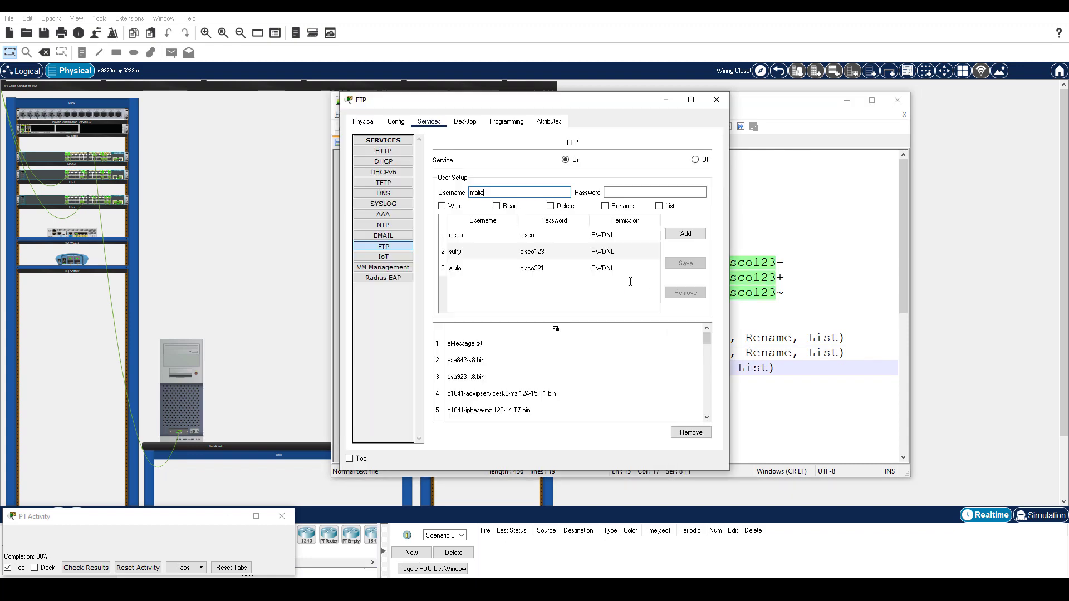
click(615, 192)
key(ctrl+v)
click(442, 206)
click(497, 206)
click(605, 206)
click(659, 206)
click(681, 234)
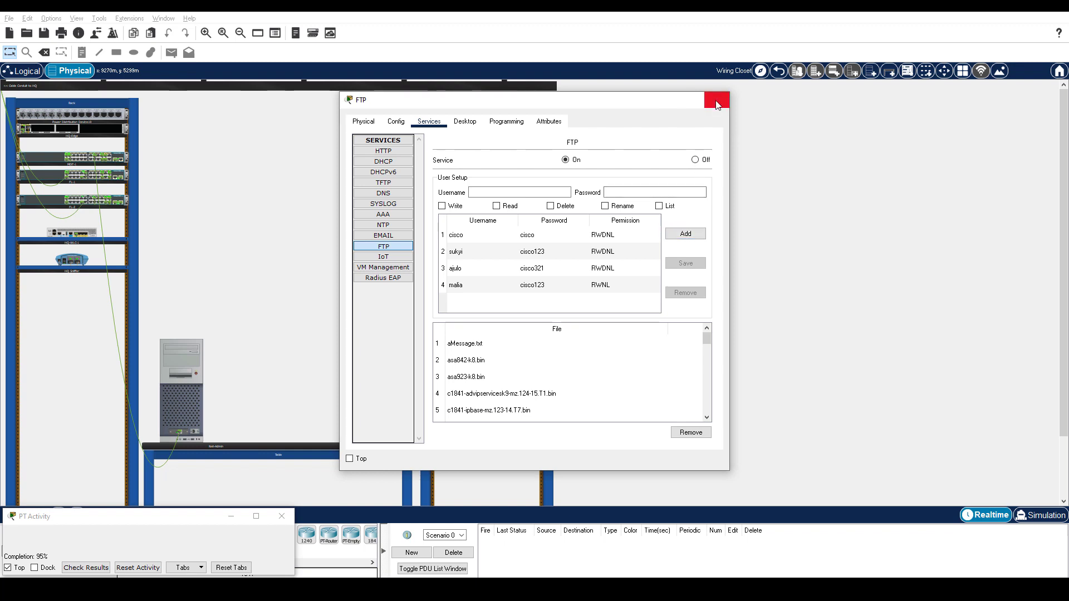
click(716, 100)
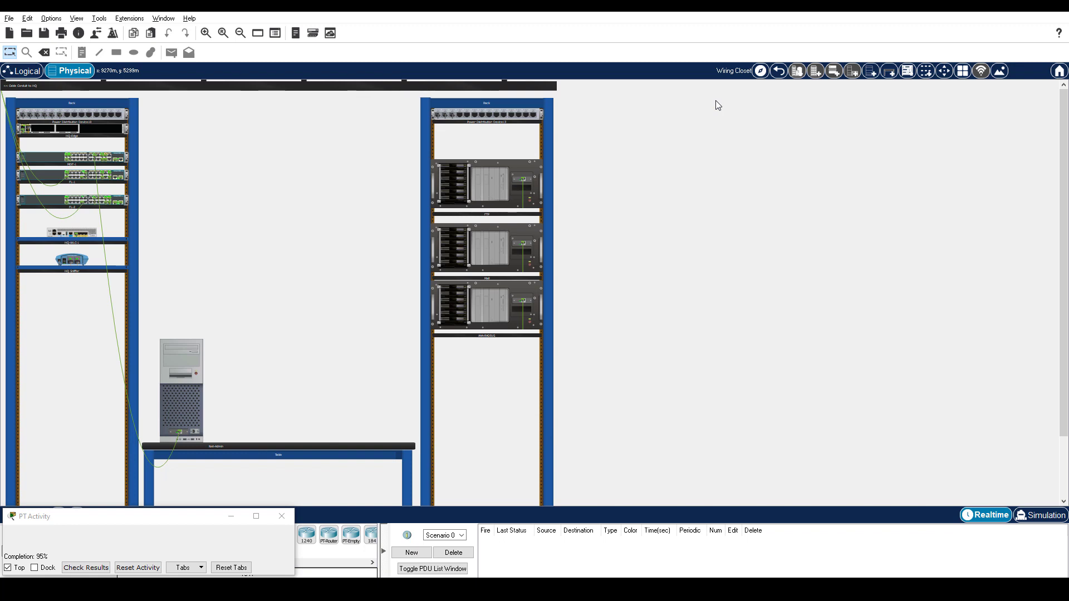
- On Net-Admin's Command Prompt, log in to the FTP server at 192.168.75.2
click(200, 400)
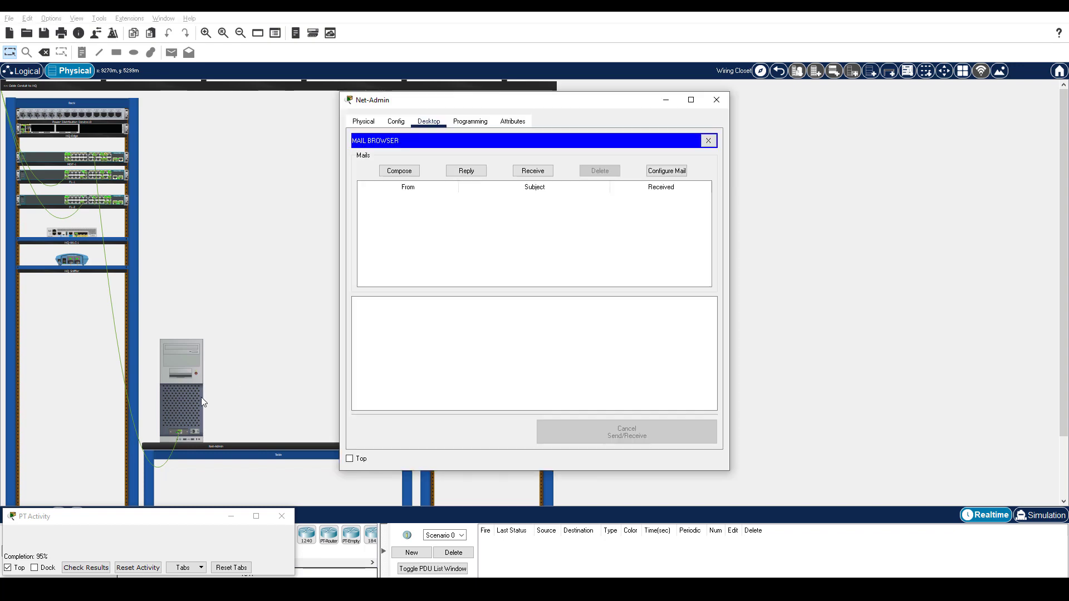
click(714, 142)
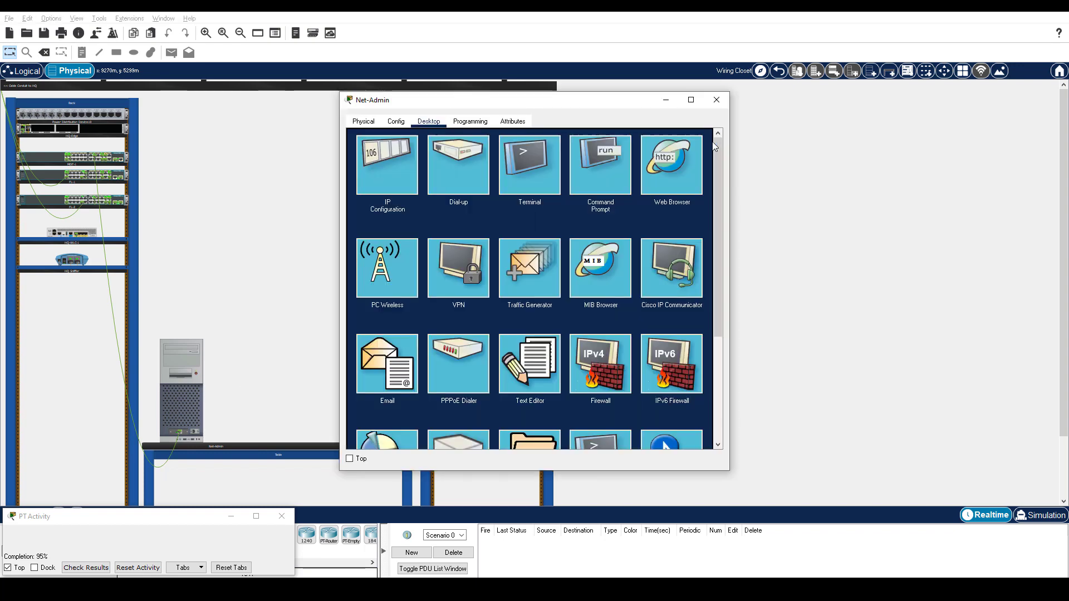
click(613, 168)
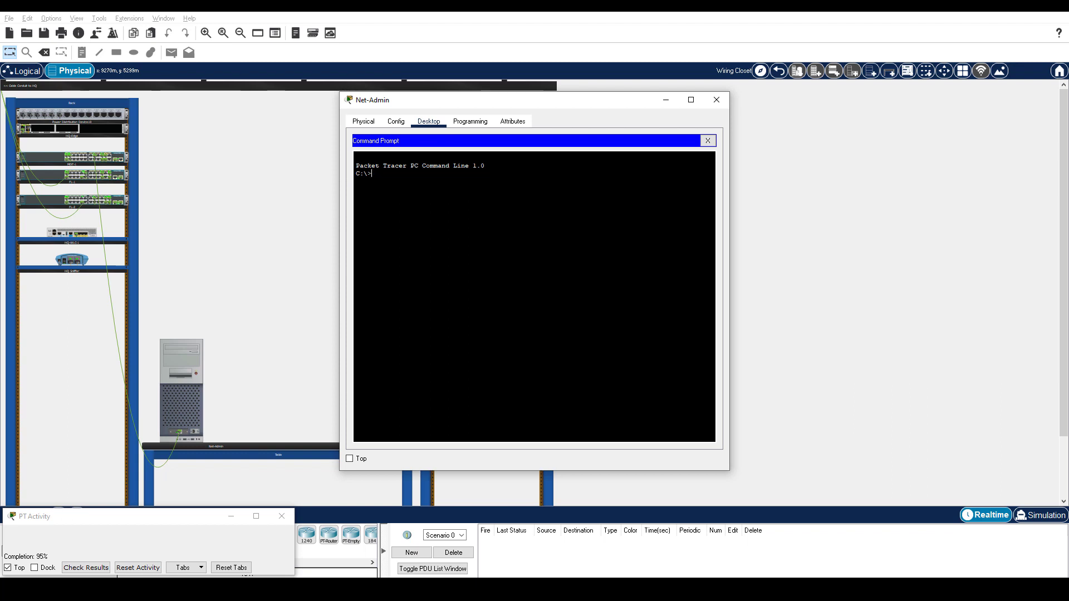
text(ftp 192.168.75.2)
key(Return)
text(sukyi)
key(Return)
key(Return)
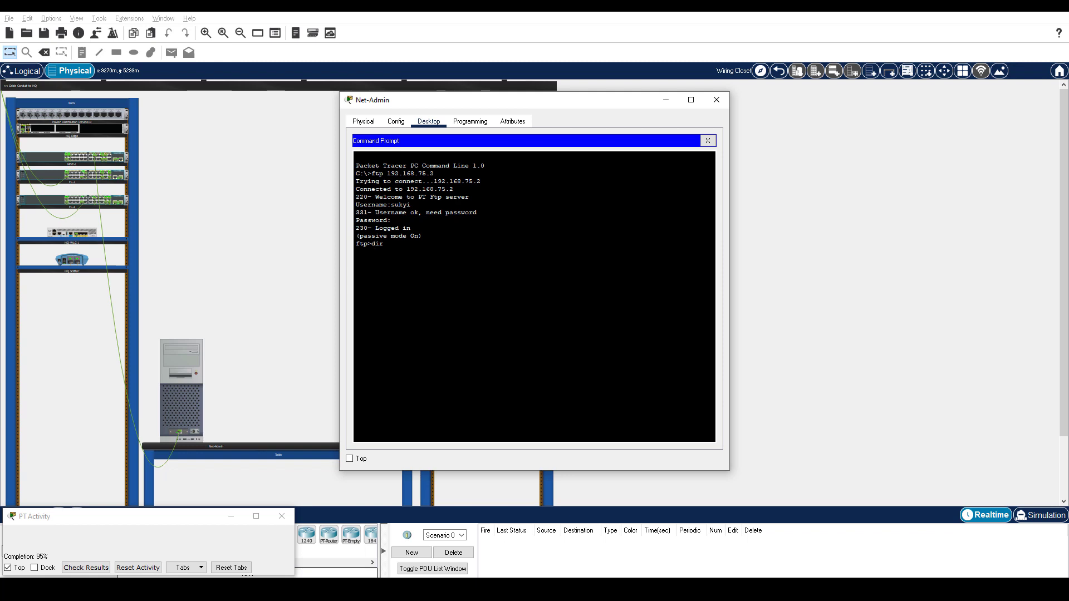
- List the server's files, download aMessage.txt with get, and quit the session
text(dir)
key(Return)
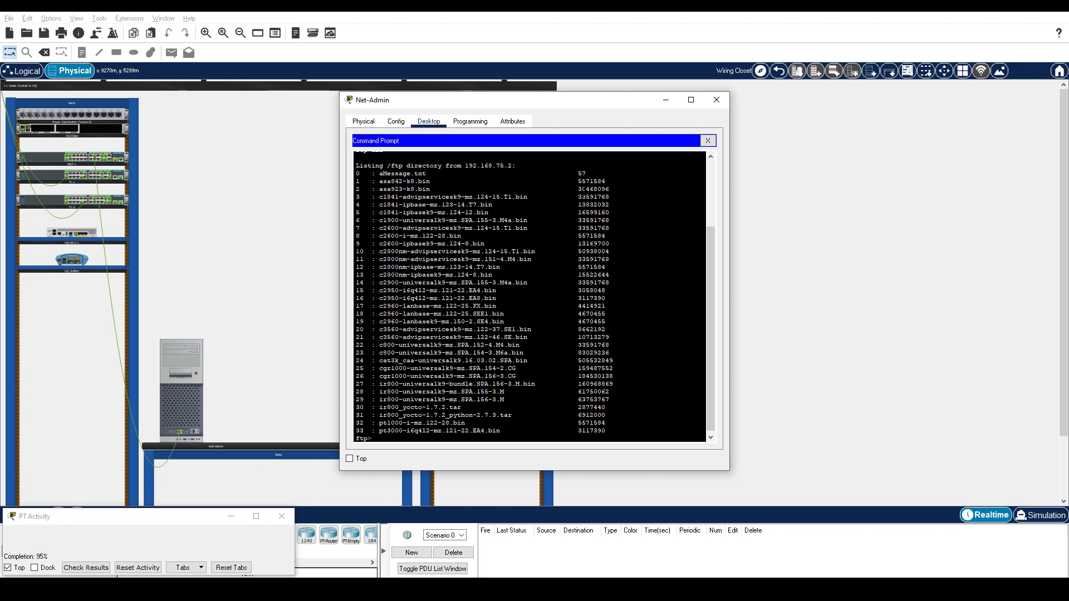
text(get aMessage.txt)
key(Return)
text(quit)
key(Return)
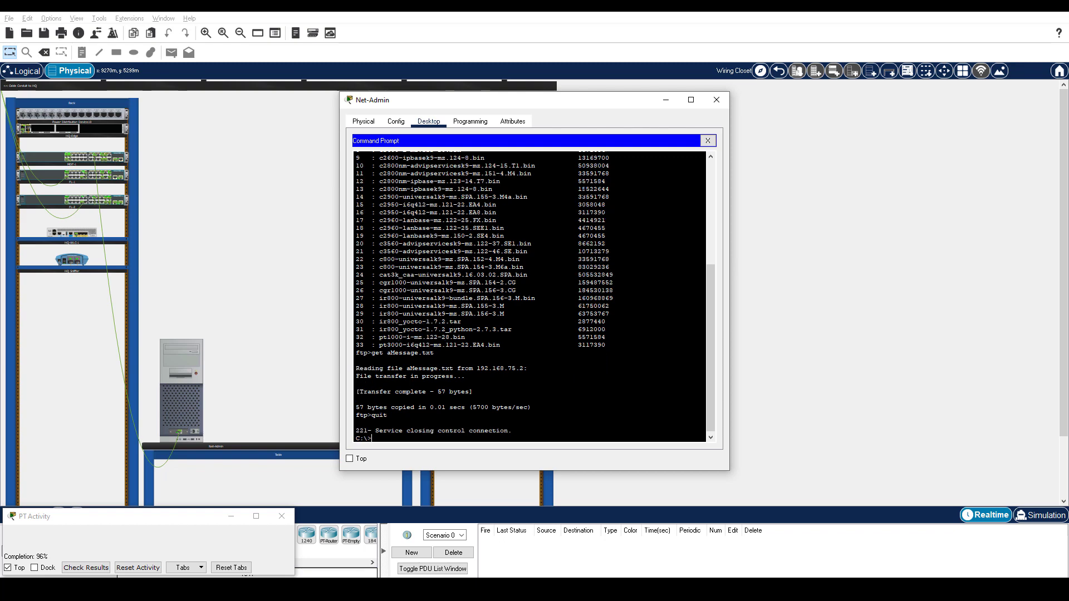
- Open aMessage.txt in Net-Admin's Text Editor and select its greeting line
click(707, 140)
click(537, 365)
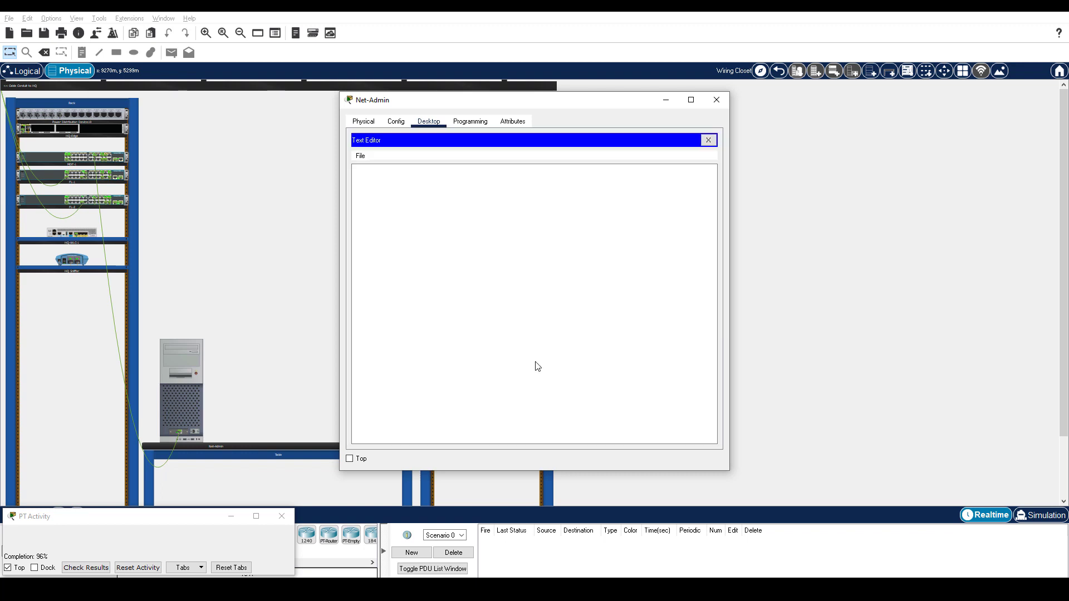
click(360, 155)
click(374, 182)
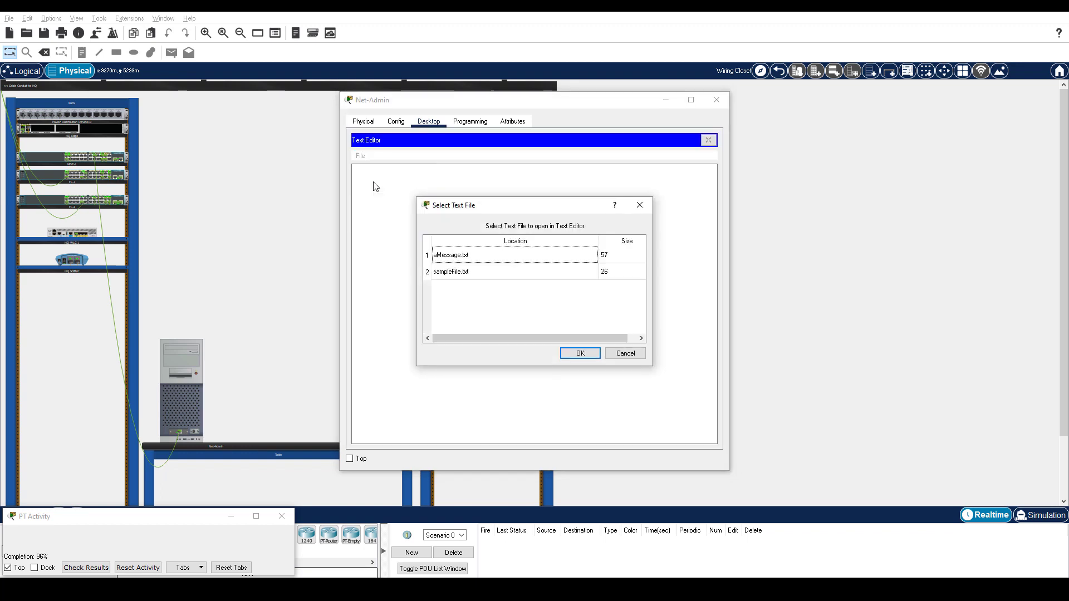
click(461, 255)
key(Return)
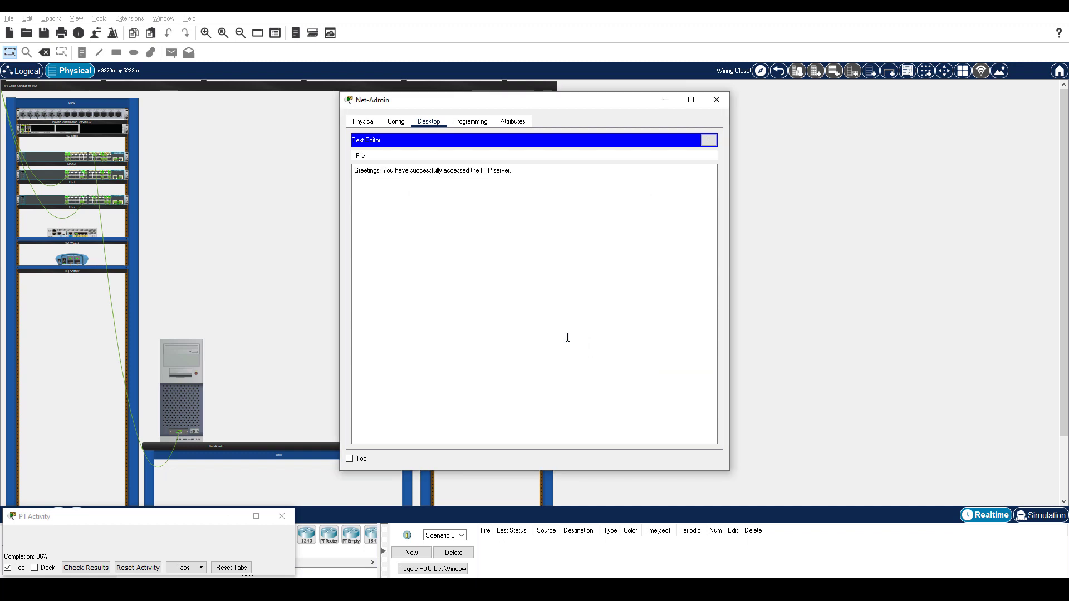
drag(353, 170, 526, 170)
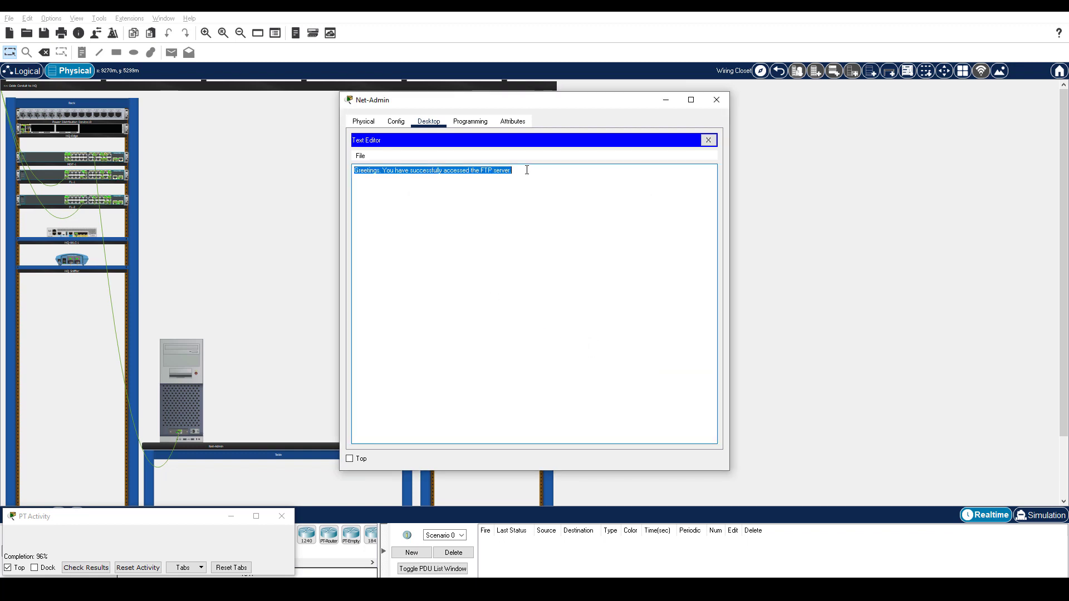
- Create a new document with 'Hello World', save it as aMessage_new, and close the editor
click(361, 156)
click(365, 165)
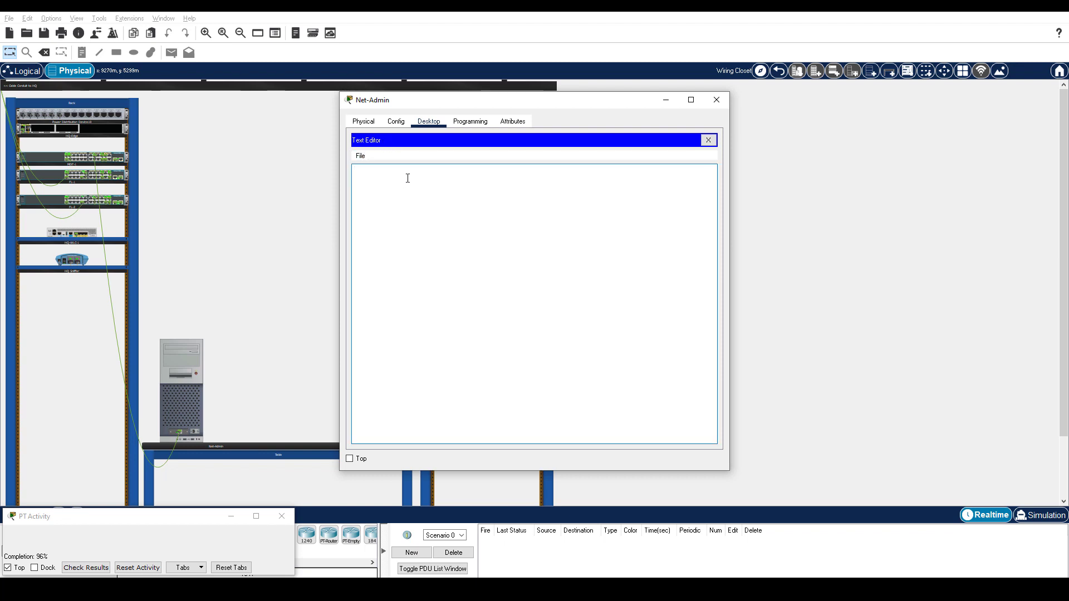
text(Hello World)
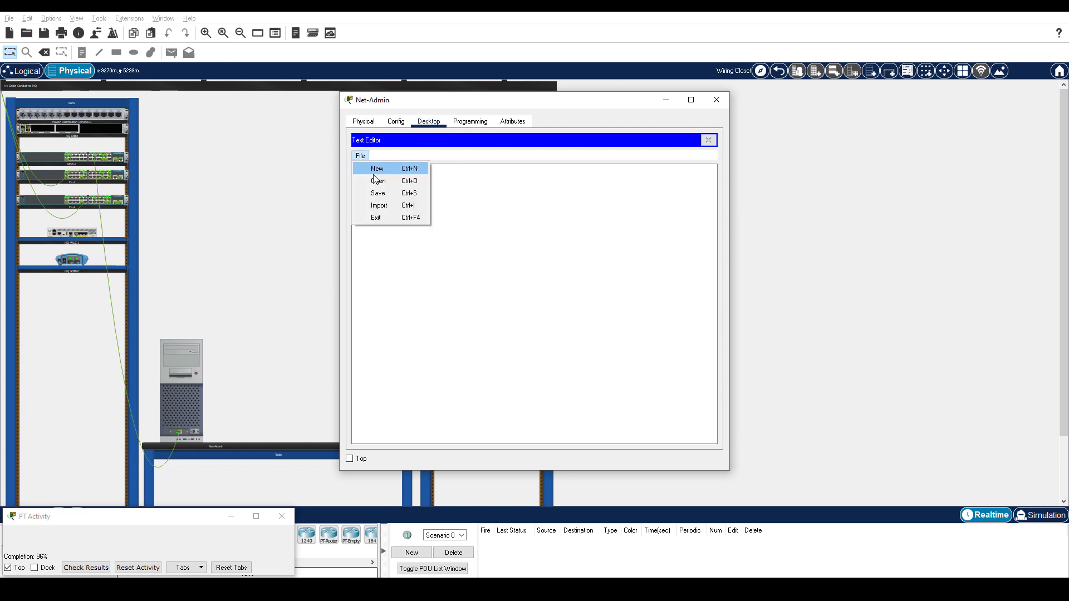
click(378, 193)
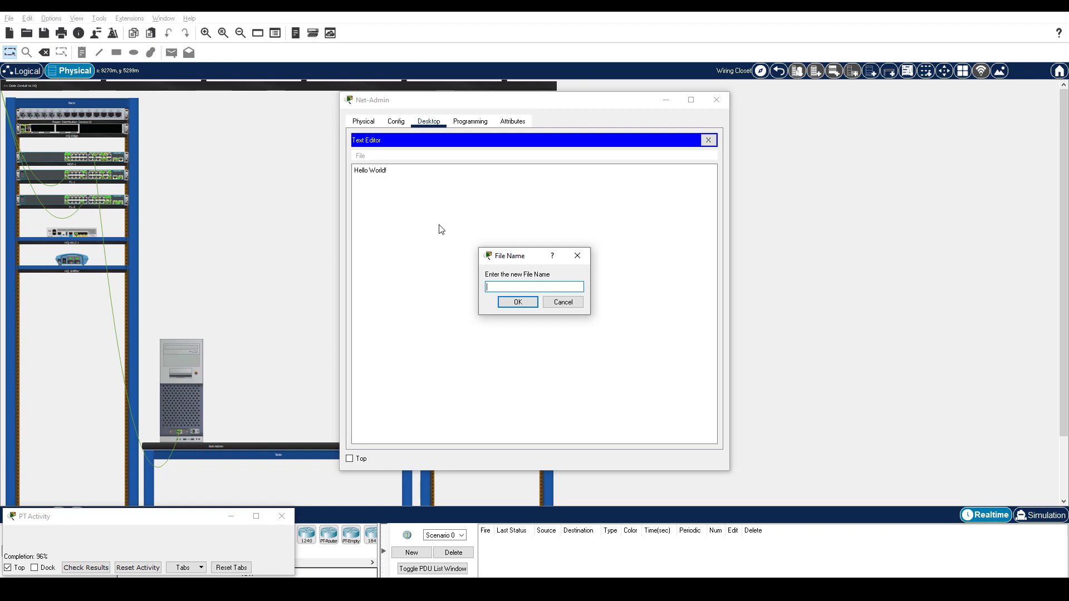
text(aMessage_new)
click(508, 301)
click(708, 140)
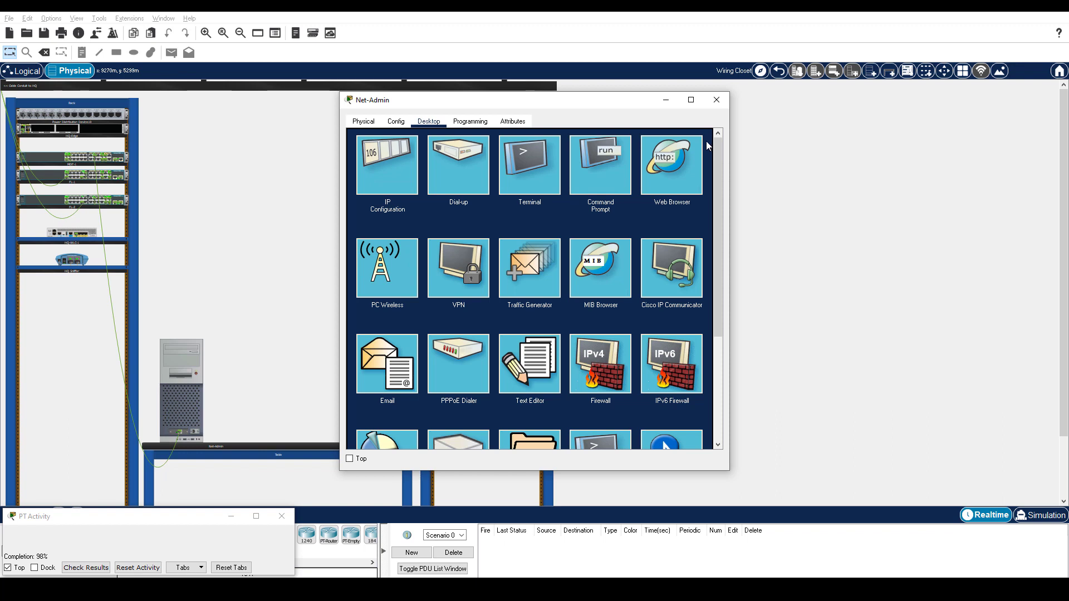
- Log in to ftp 192.168.75.2 from Net-Admin, put aMessage_new.txt, and quit
click(605, 157)
text(ftp 192.168.75.2)
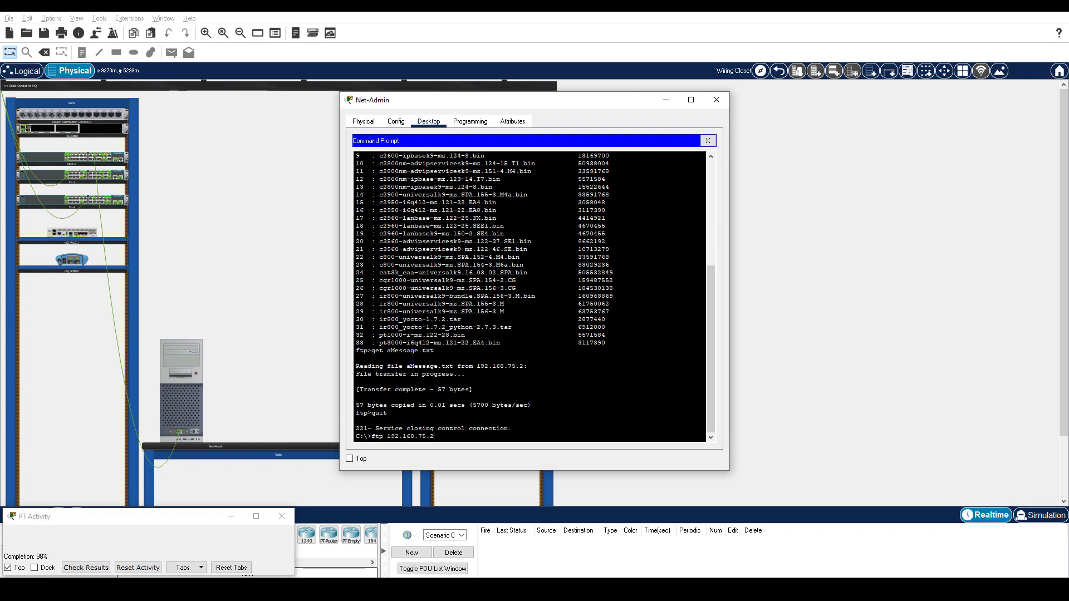
key(Return)
text(sukyi)
key(Return)
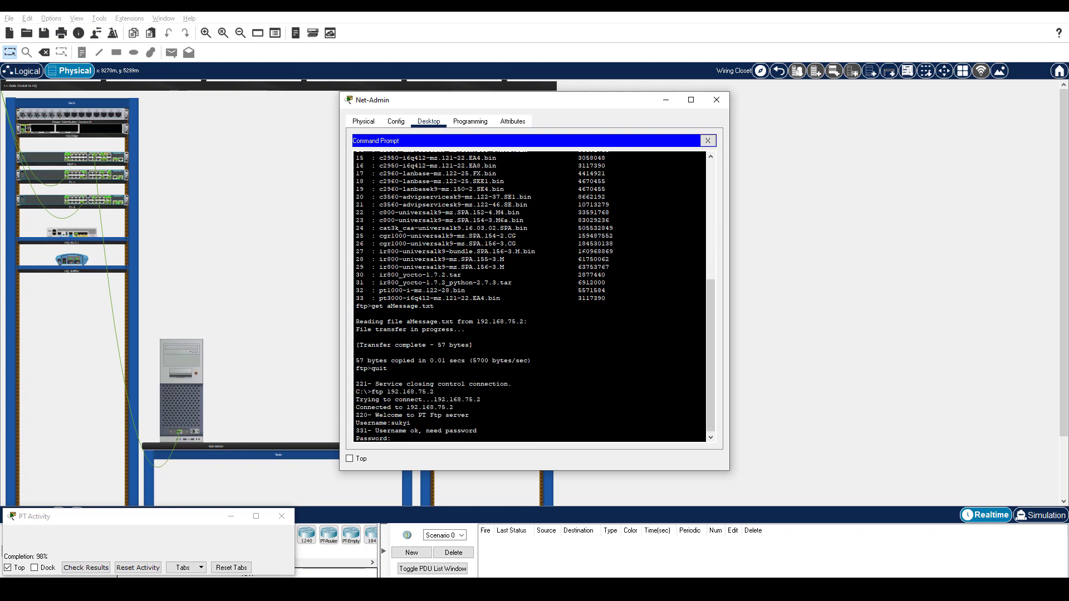
key(Return)
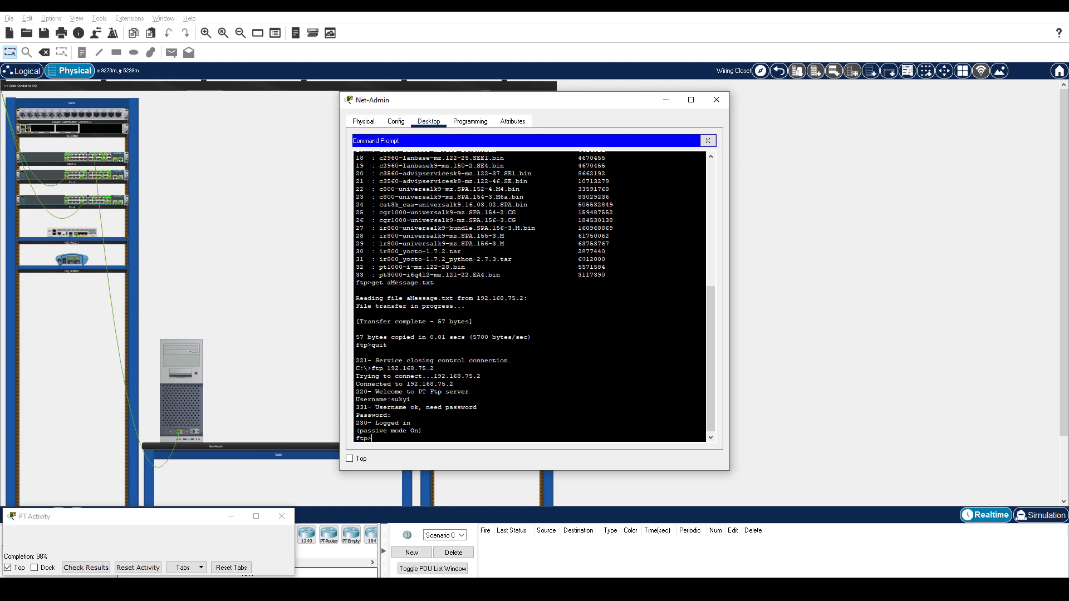
text(put aMessage_new.txt)
key(Return)
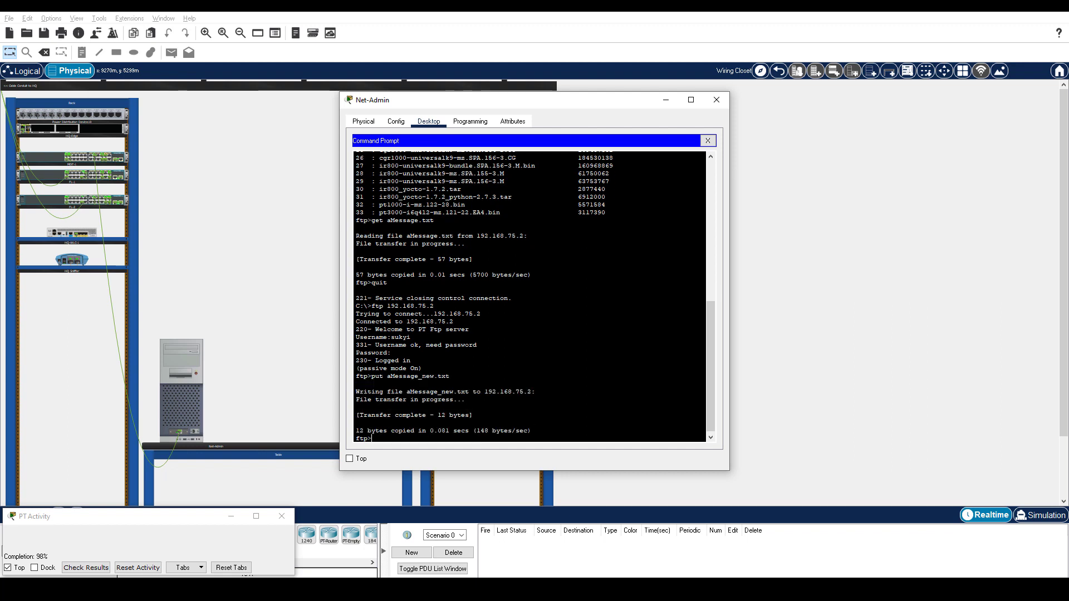
text(quit)
key(Return)
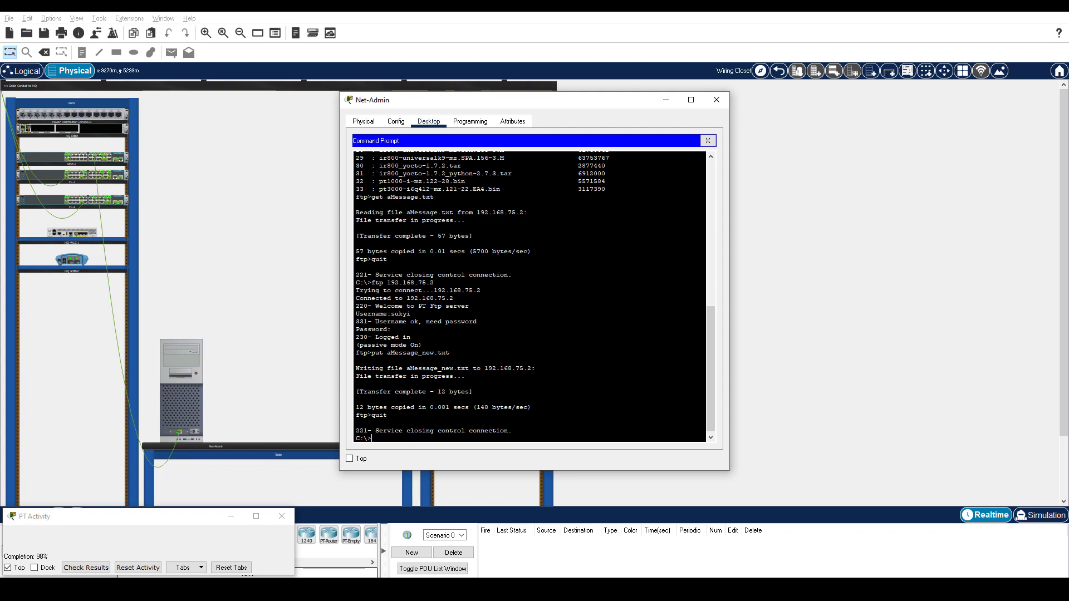
- Close Net-Admin and open HQ-Laptop-1's Command Prompt, dismissing the mail app
click(778, 71)
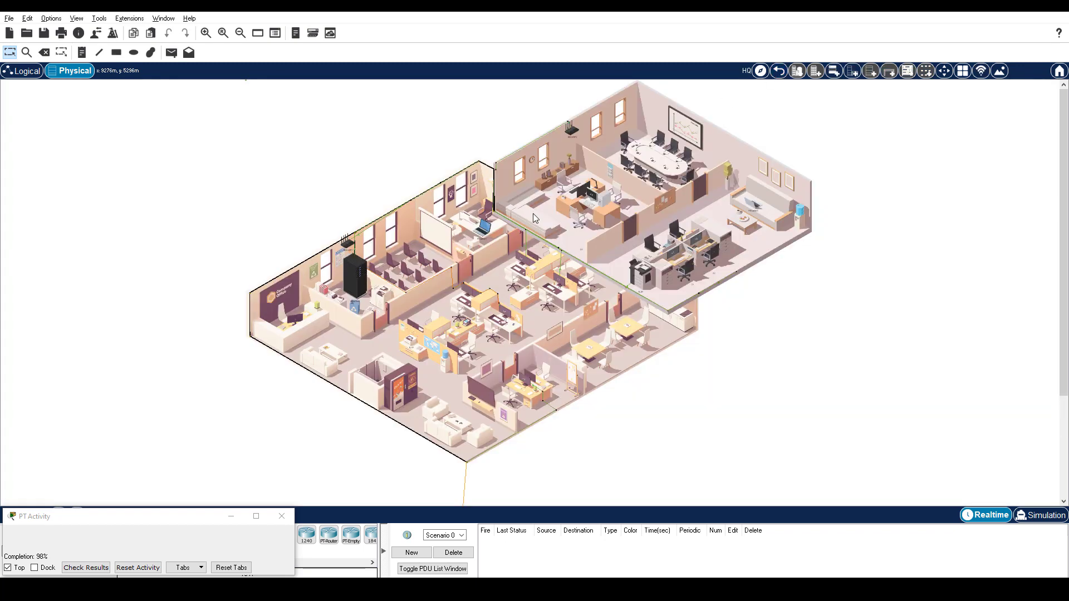
click(511, 223)
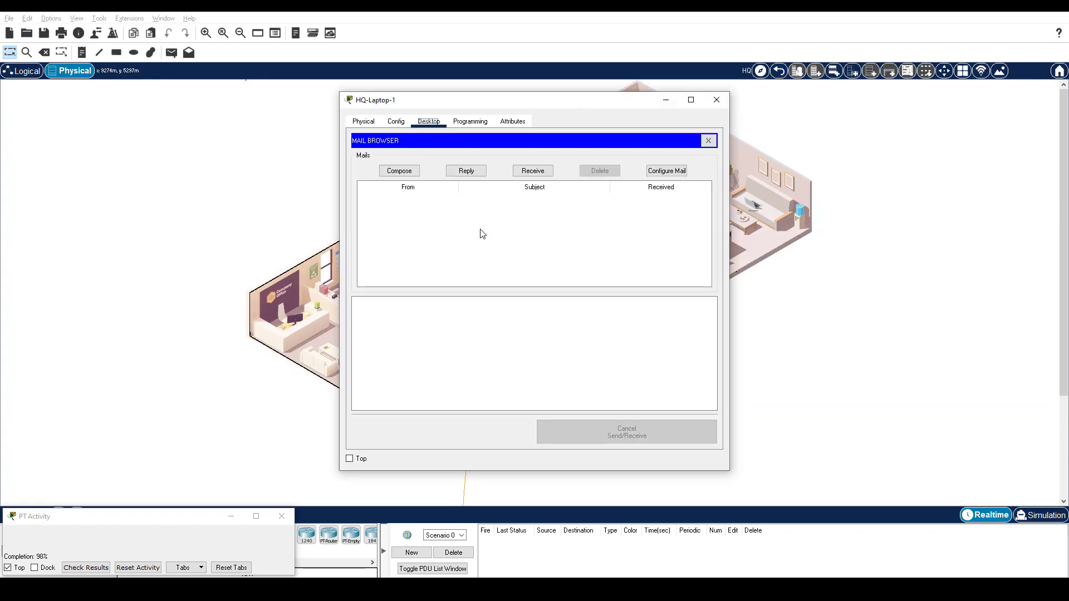
click(708, 141)
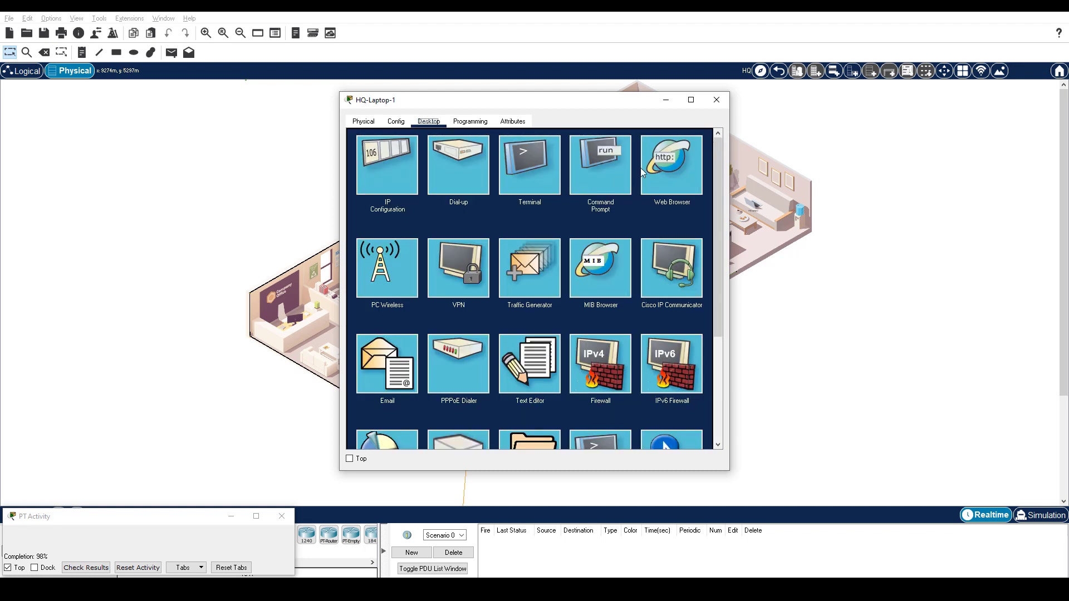
click(606, 175)
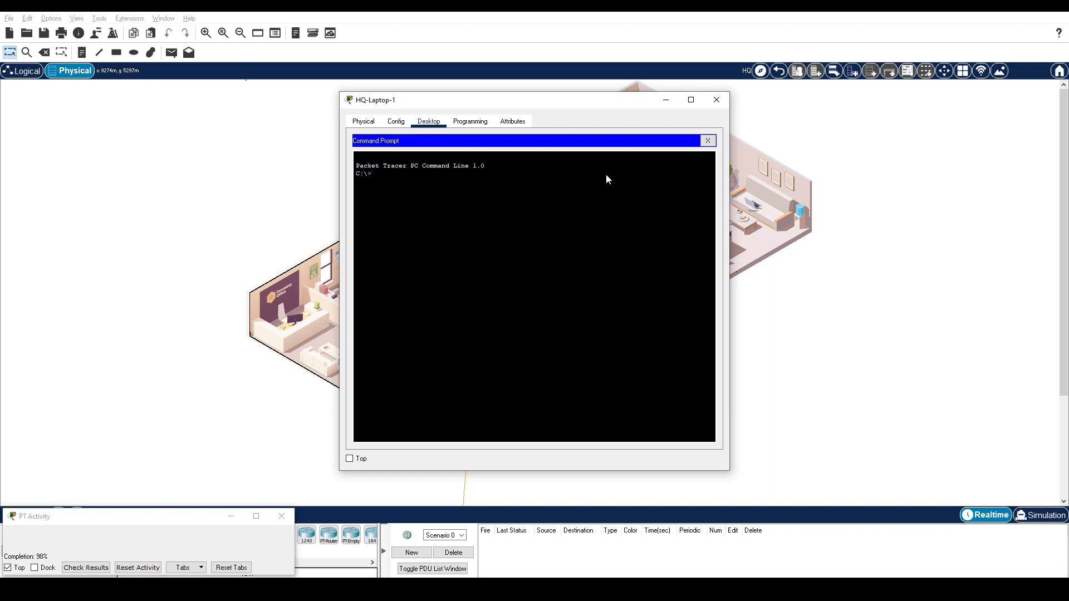
- Try ftp 192.168.72.2, then connect to 192.168.75.2 and enter the second user's username
text(ftp 192.168.72.2)
key(Return)
text(ftp 192.168.75.)
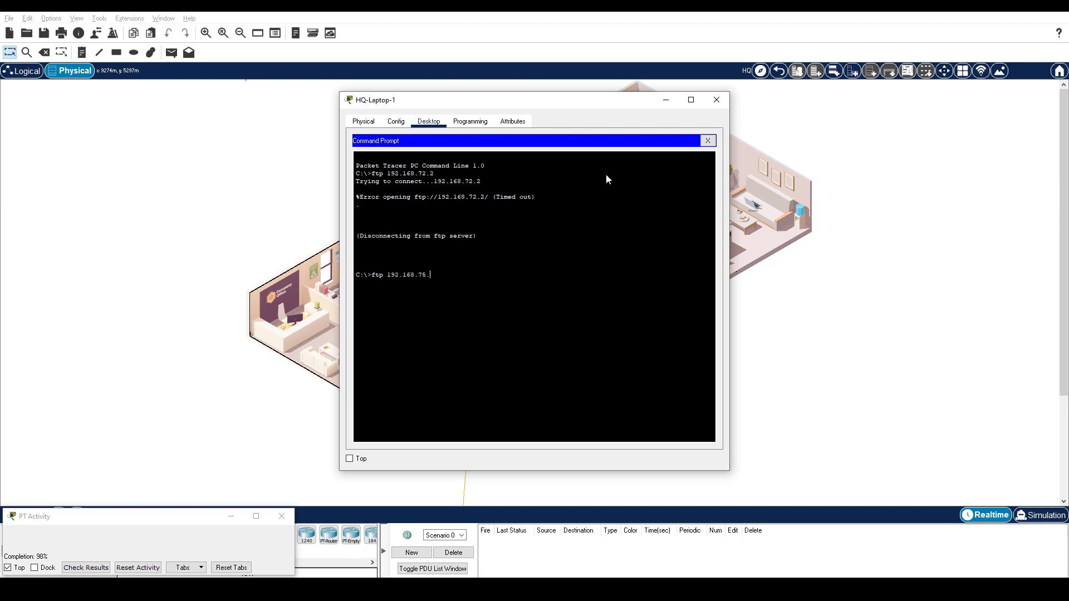
text(2)
key(Return)
text(malia)
key(Return)
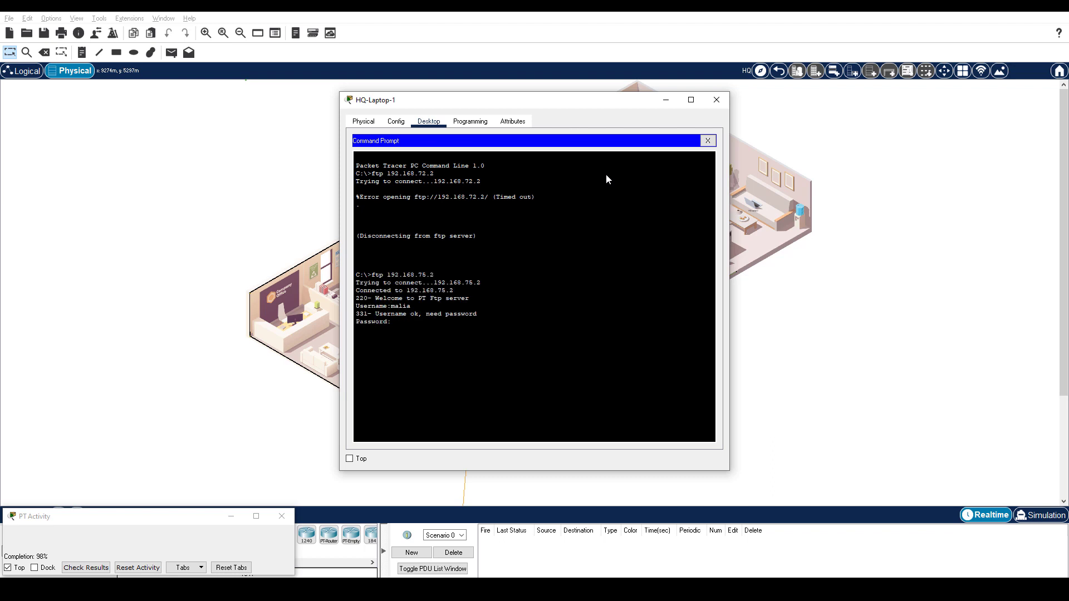
- Log in and attempt to delete aMessage_new.txt, which is denied
key(Return)
text(delete aMessage_new.txt)
key(Return)
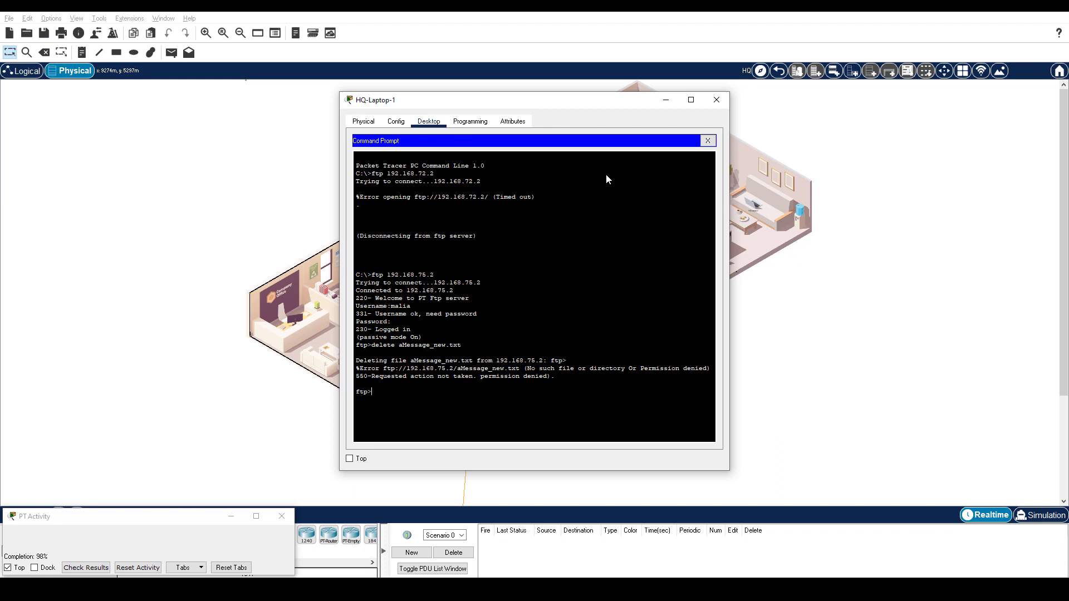
- Rename aMessage_new.txt to aMessage_rename.txt on the server and quit FTP
text(am)
text(e aMessage_new.txt aMessage_rename.txt)
key(Return)
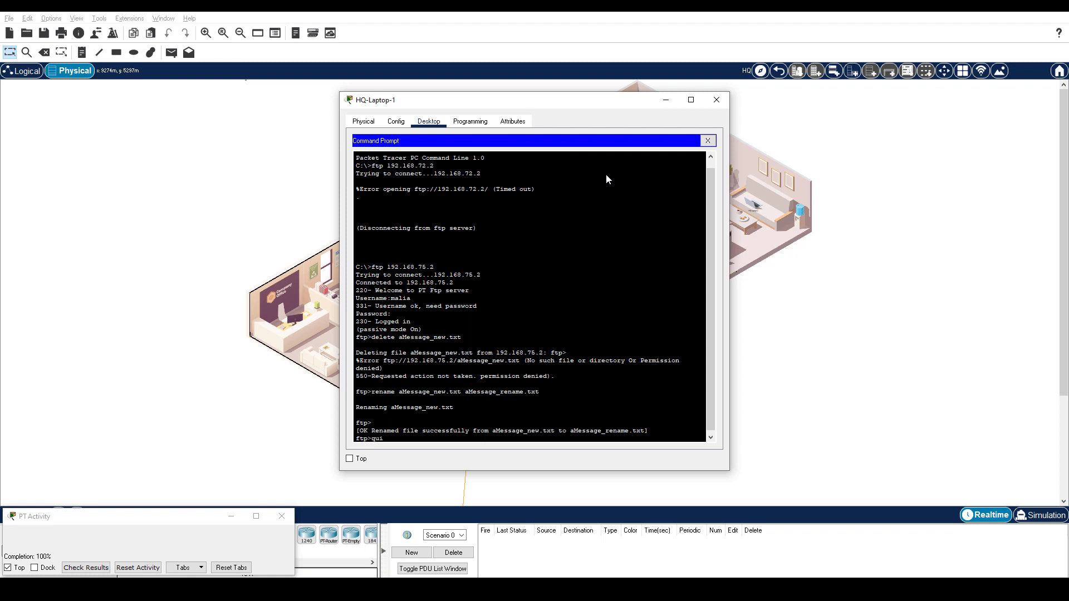
text(quit)
key(Return)
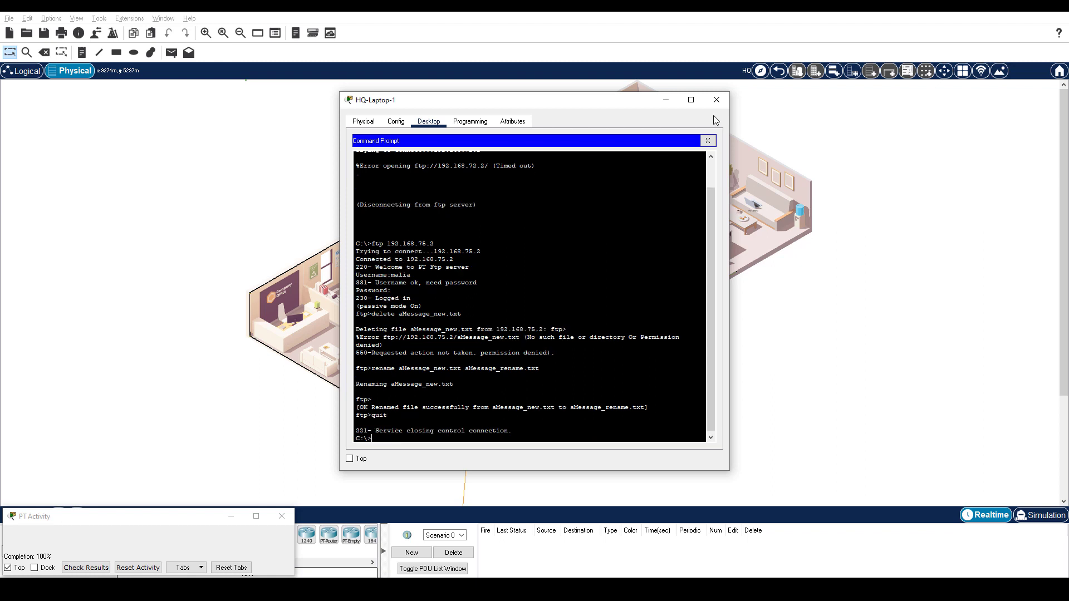
click(721, 106)
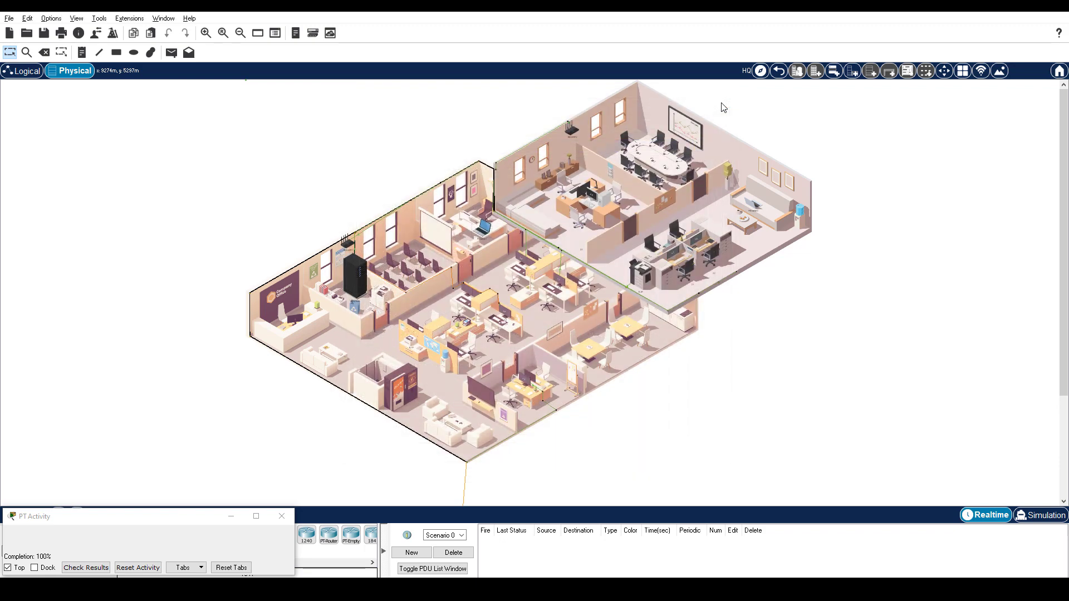